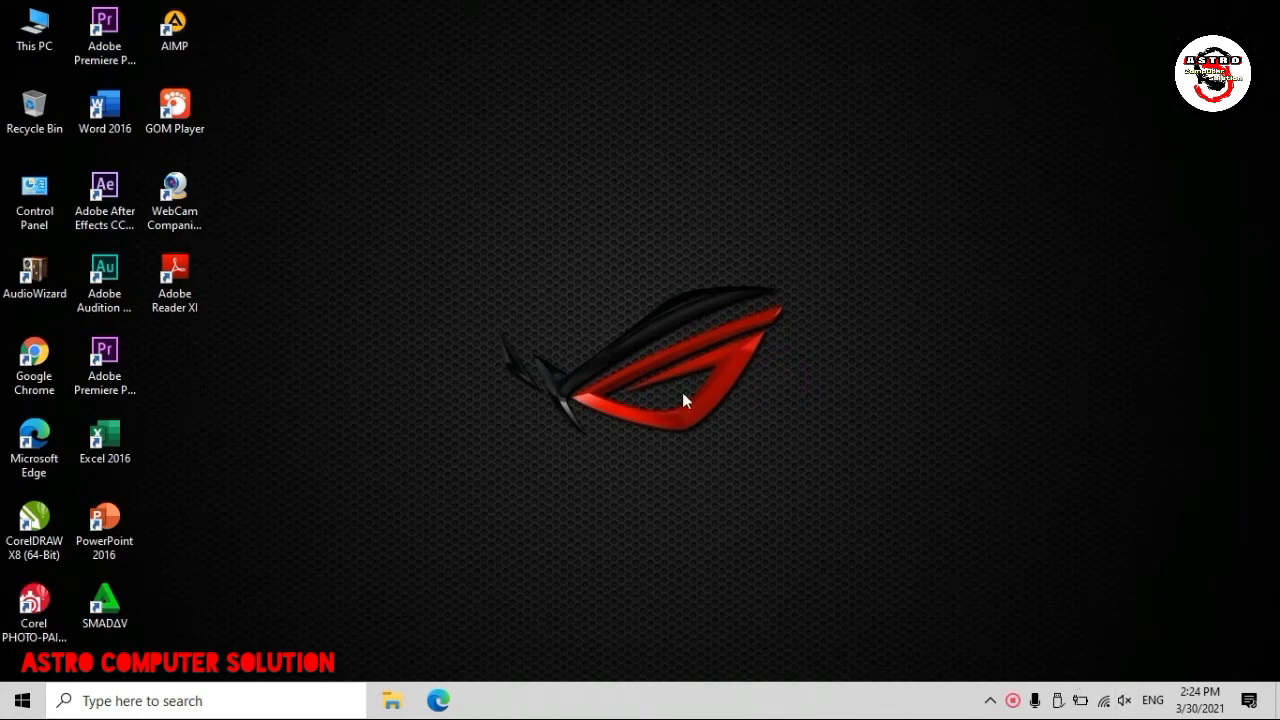
pyautogui.rightClick(602, 305)
pyautogui.click(623, 362)
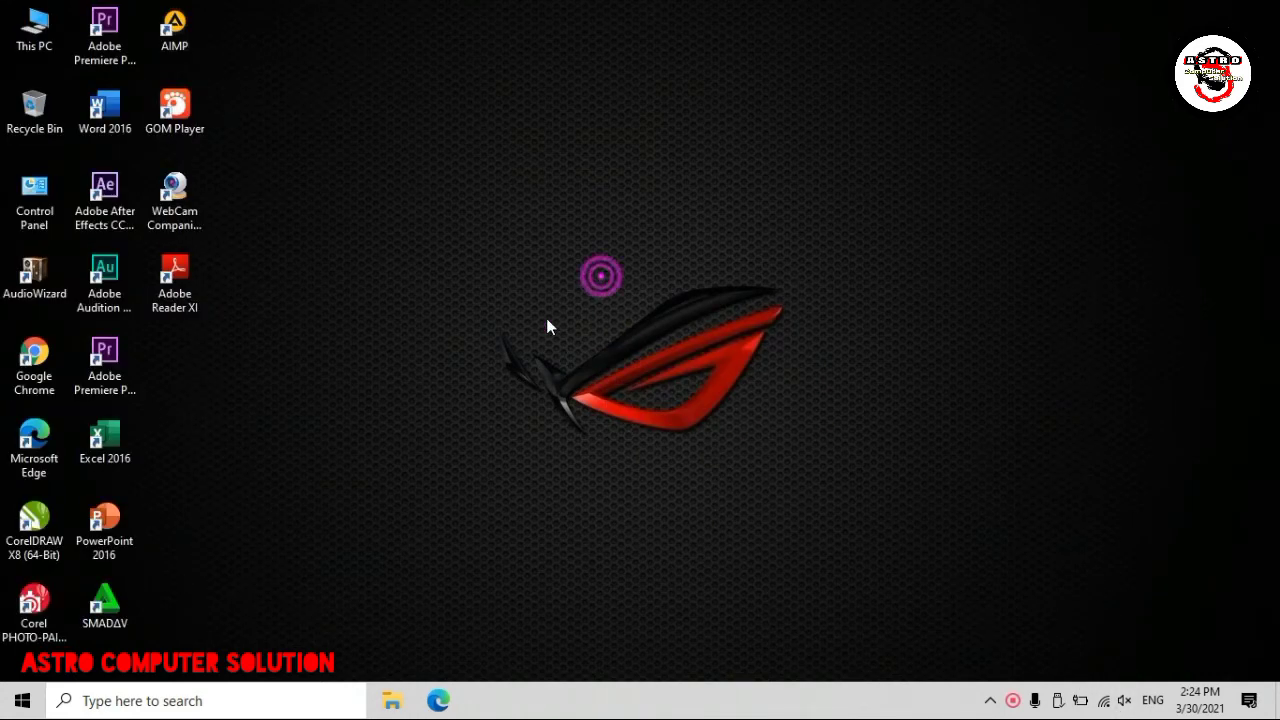
pyautogui.click(437, 399)
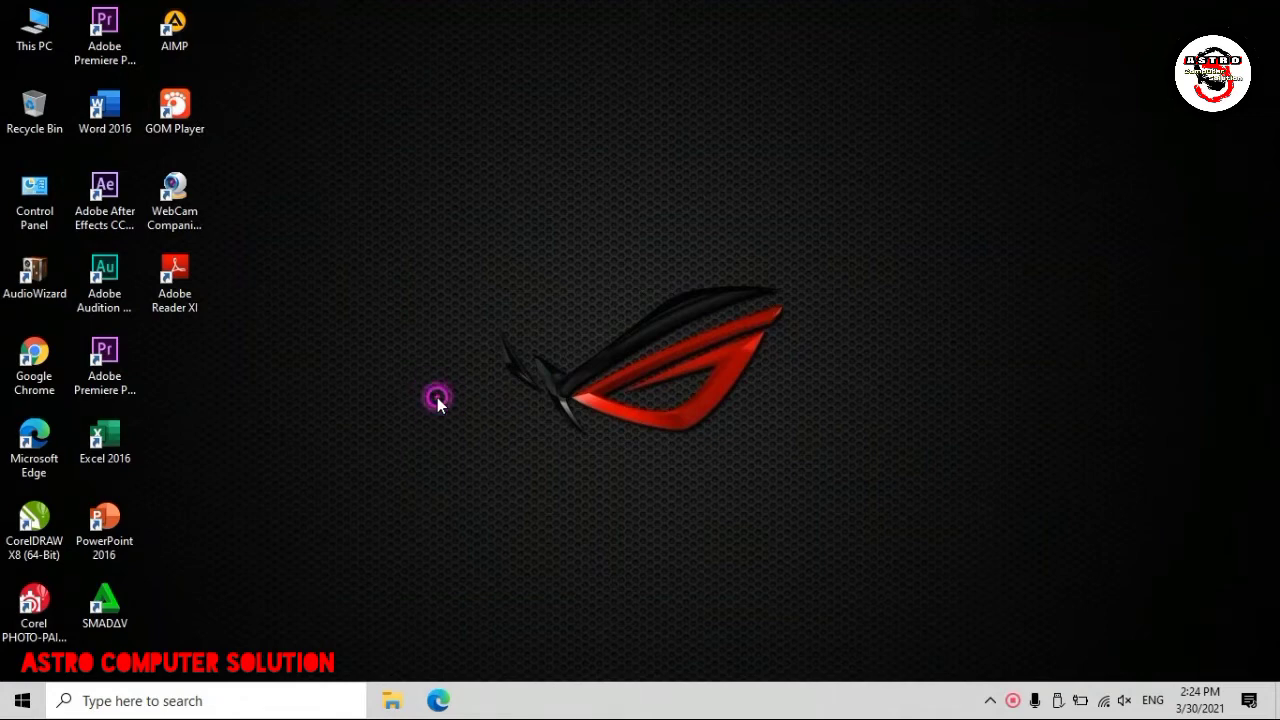
# Check the computer's Wi-Fi connection, close the network list and open Microsoft Edge
pyautogui.click(1104, 700)
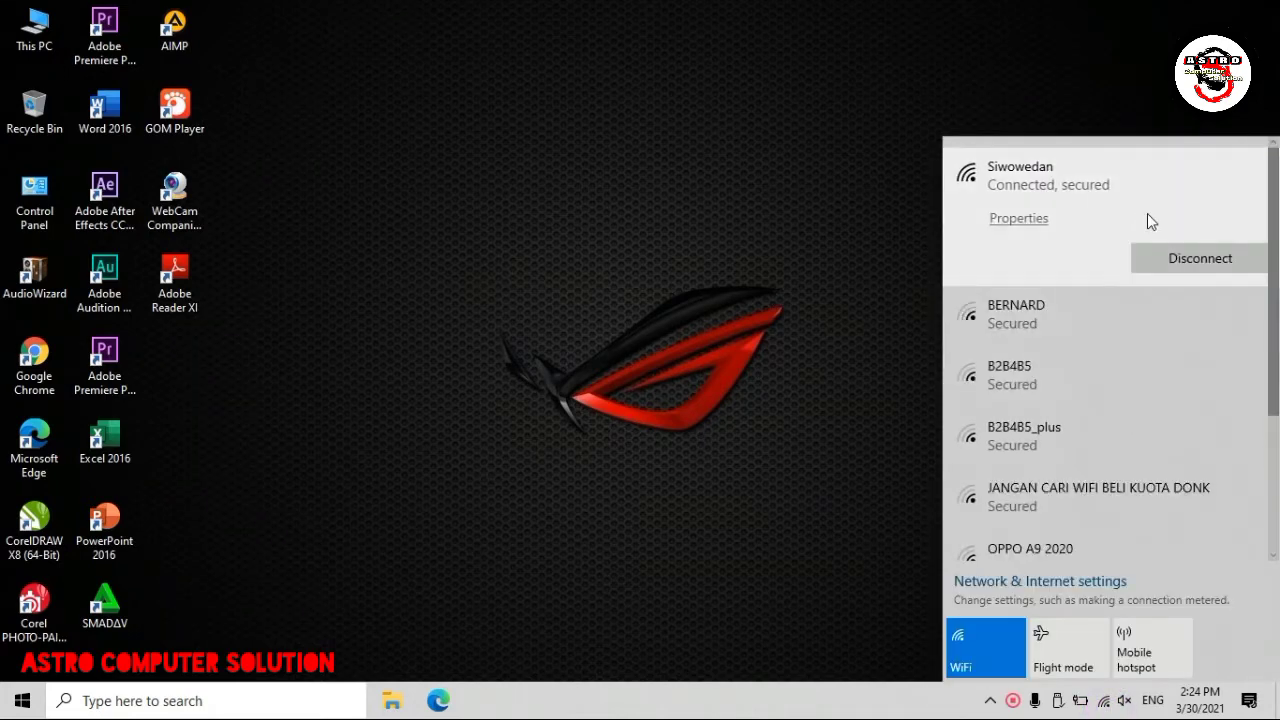
pyautogui.click(621, 332)
pyautogui.click(438, 700)
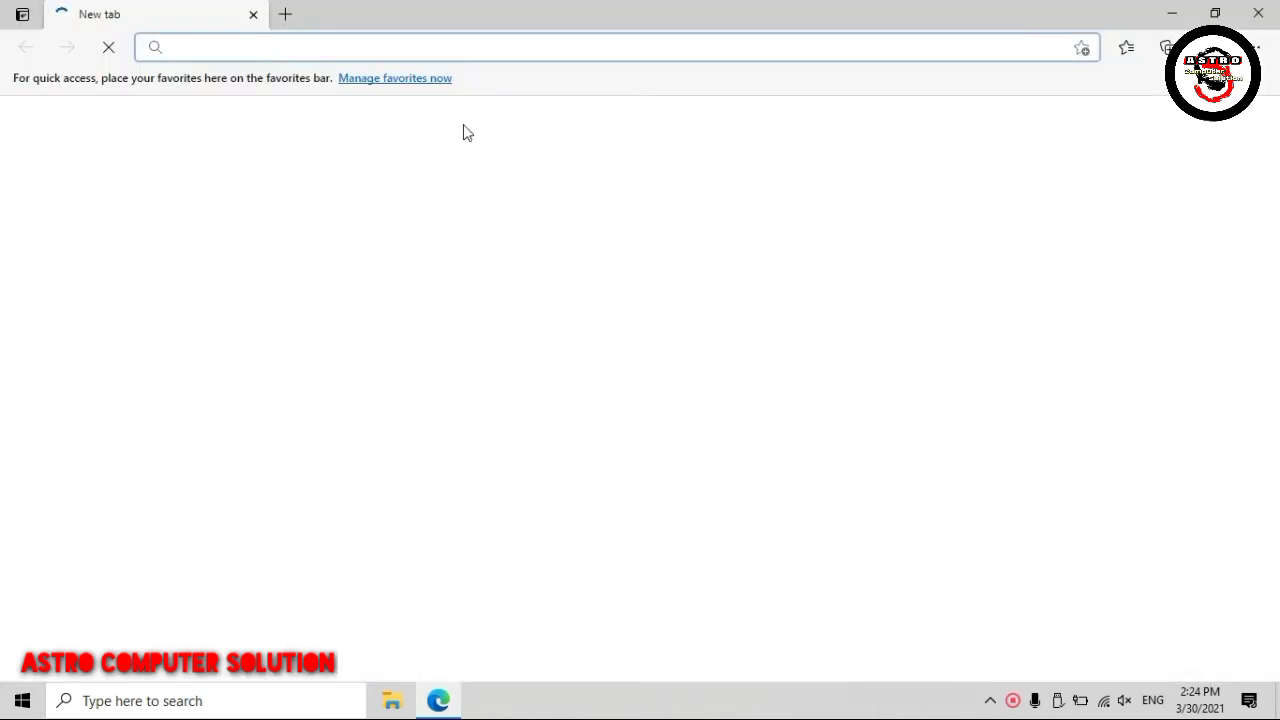
# Search the web for "DOWNLOAD KEYBOARD TEST"
pyautogui.click(331, 51)
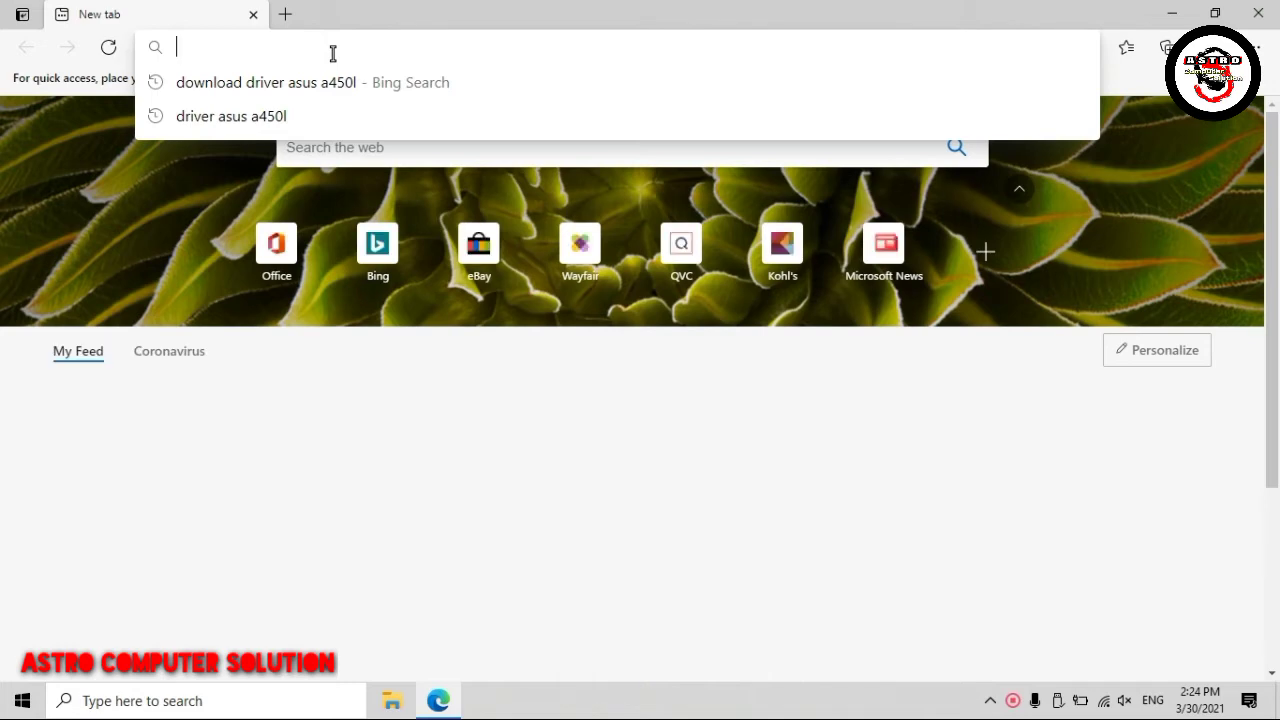
pyautogui.write('DOWN')
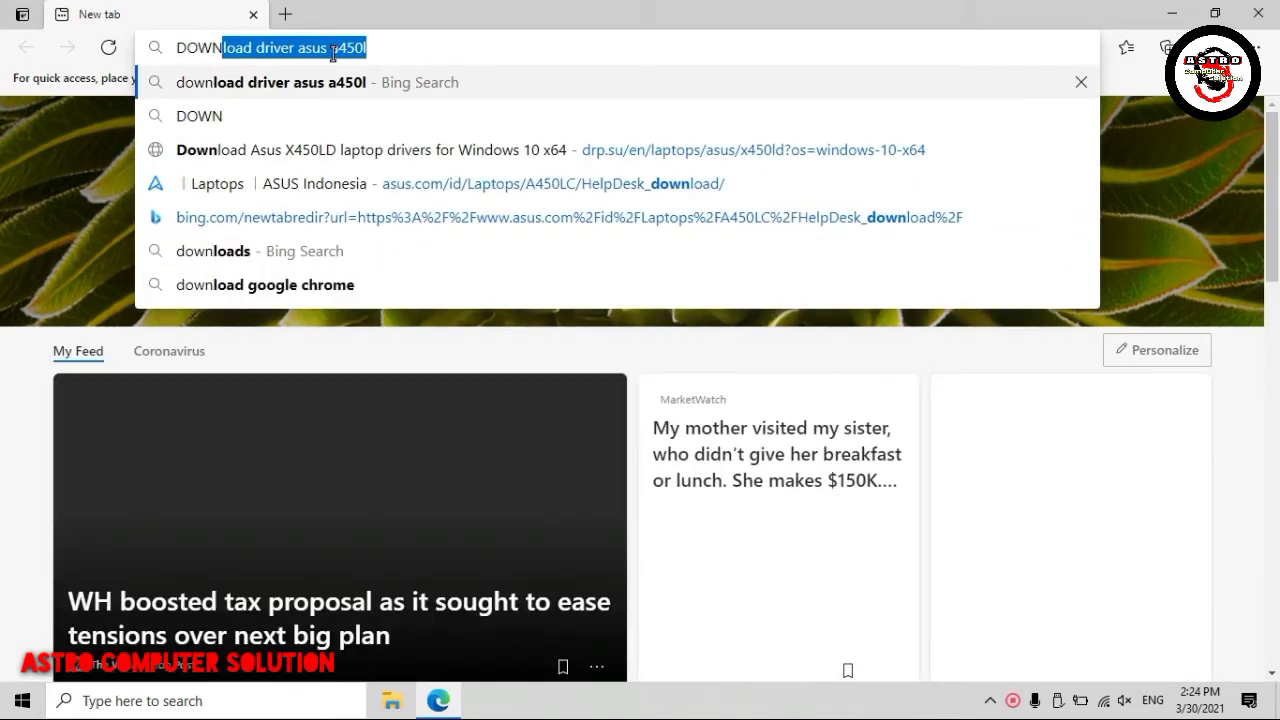
pyautogui.write('LOAD KEYB')
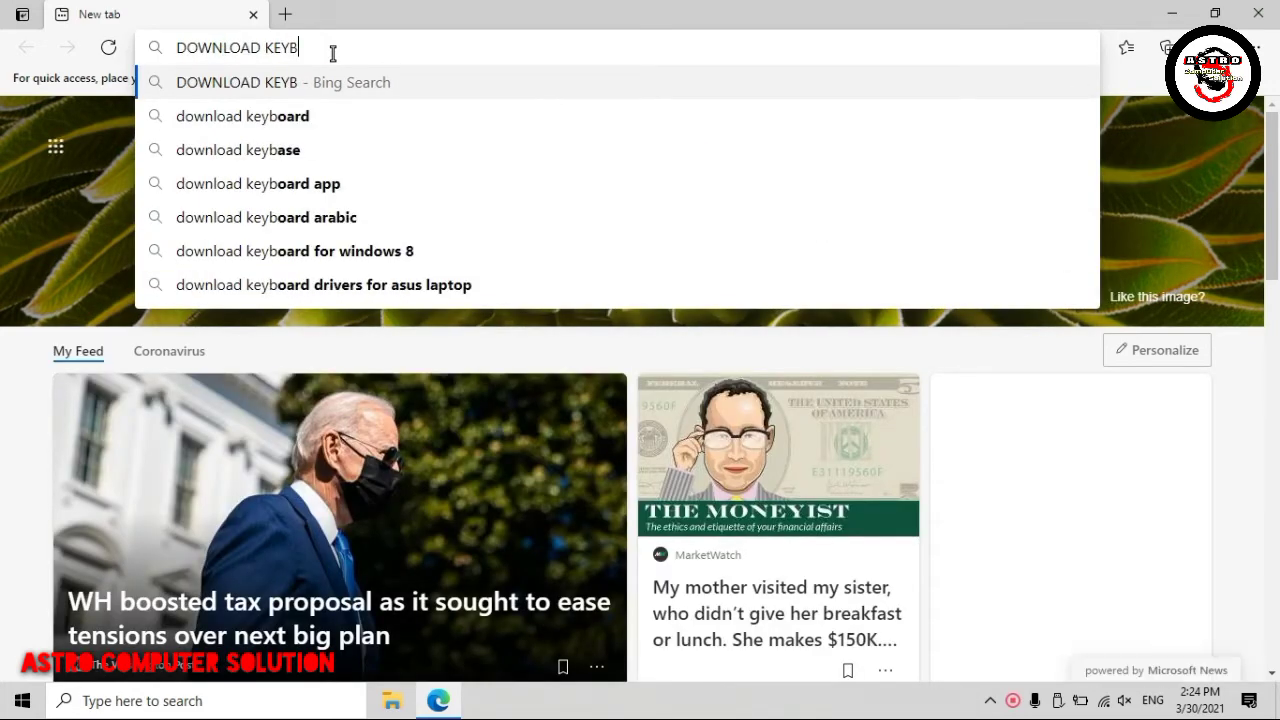
pyautogui.write('O')
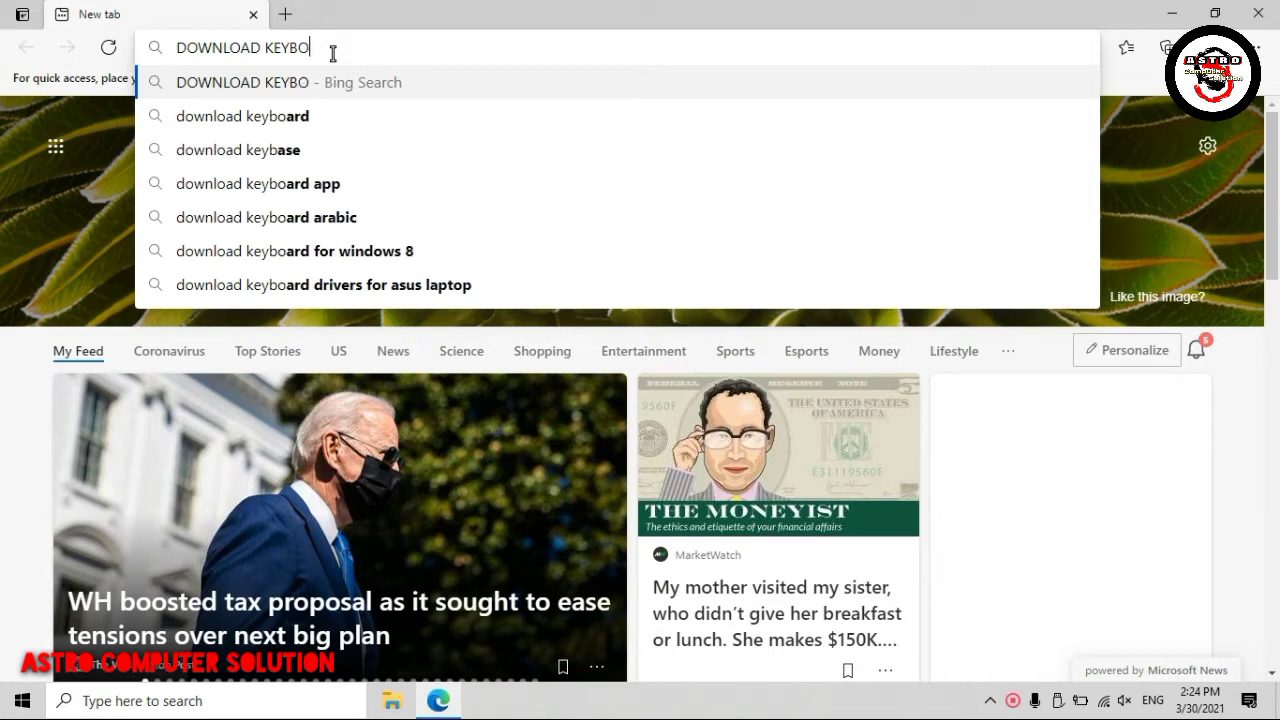
pyautogui.write('ARD ')
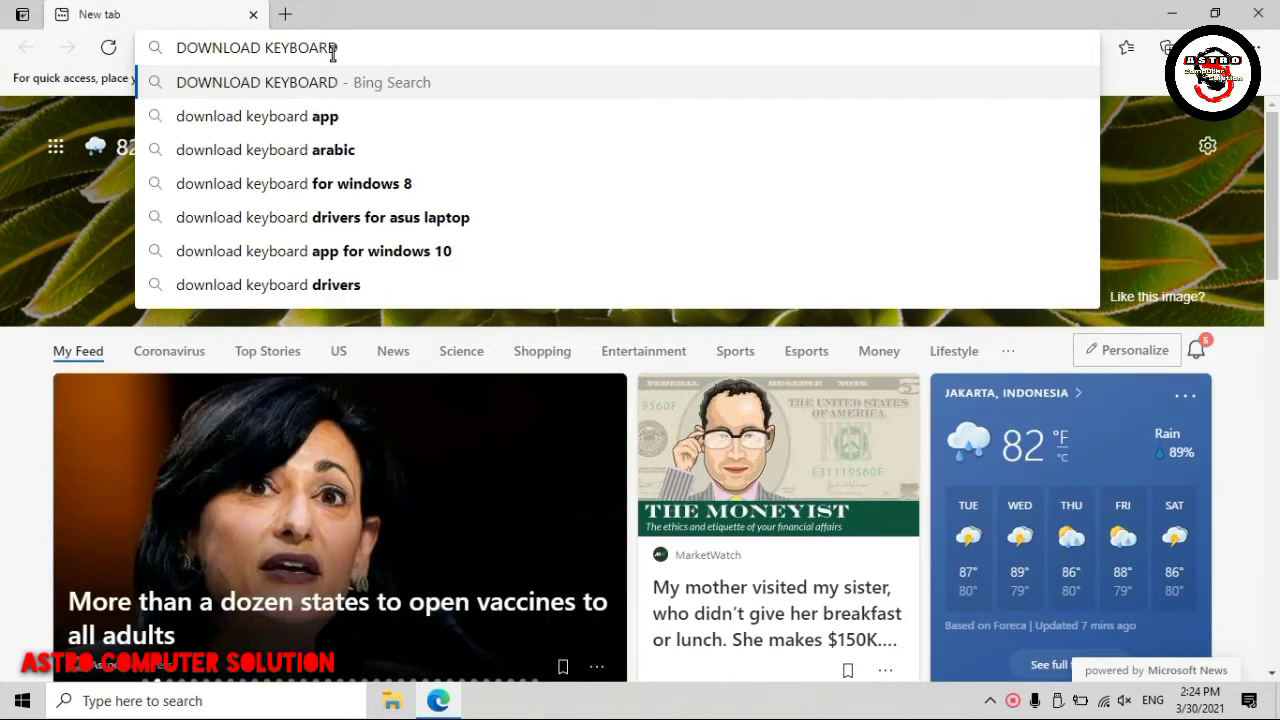
pyautogui.write('TEST')
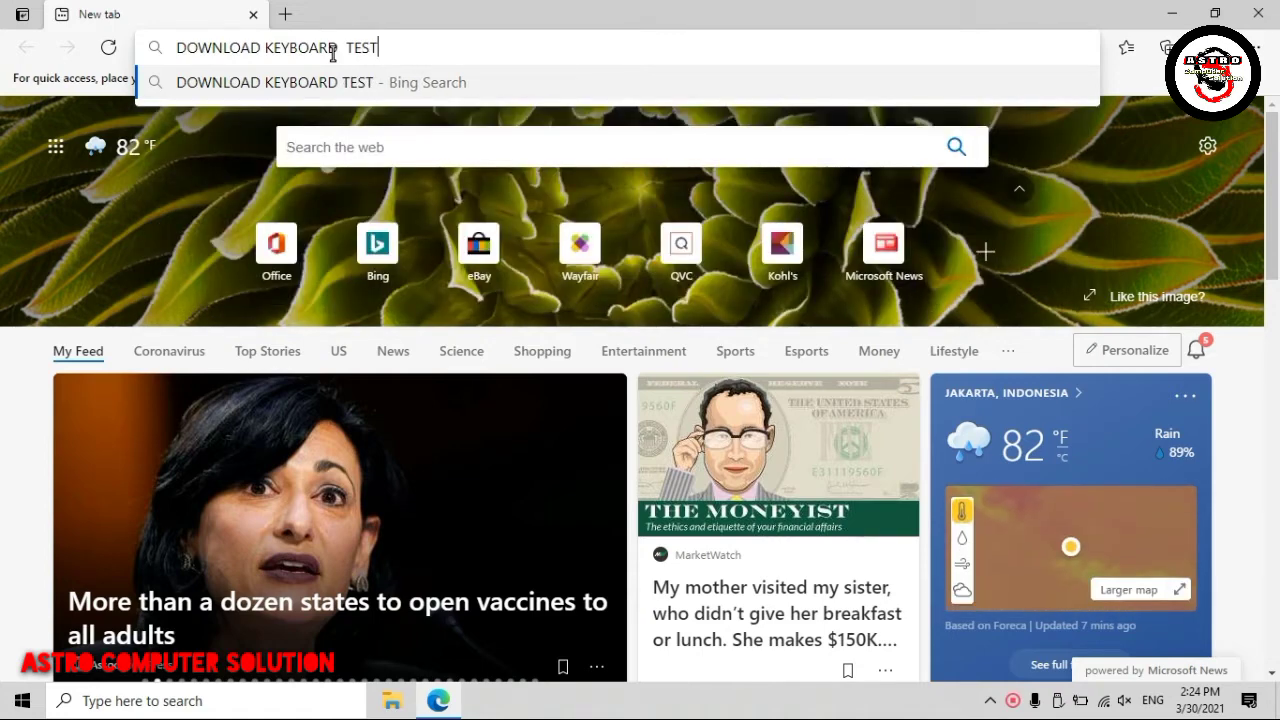
pyautogui.press('Return')
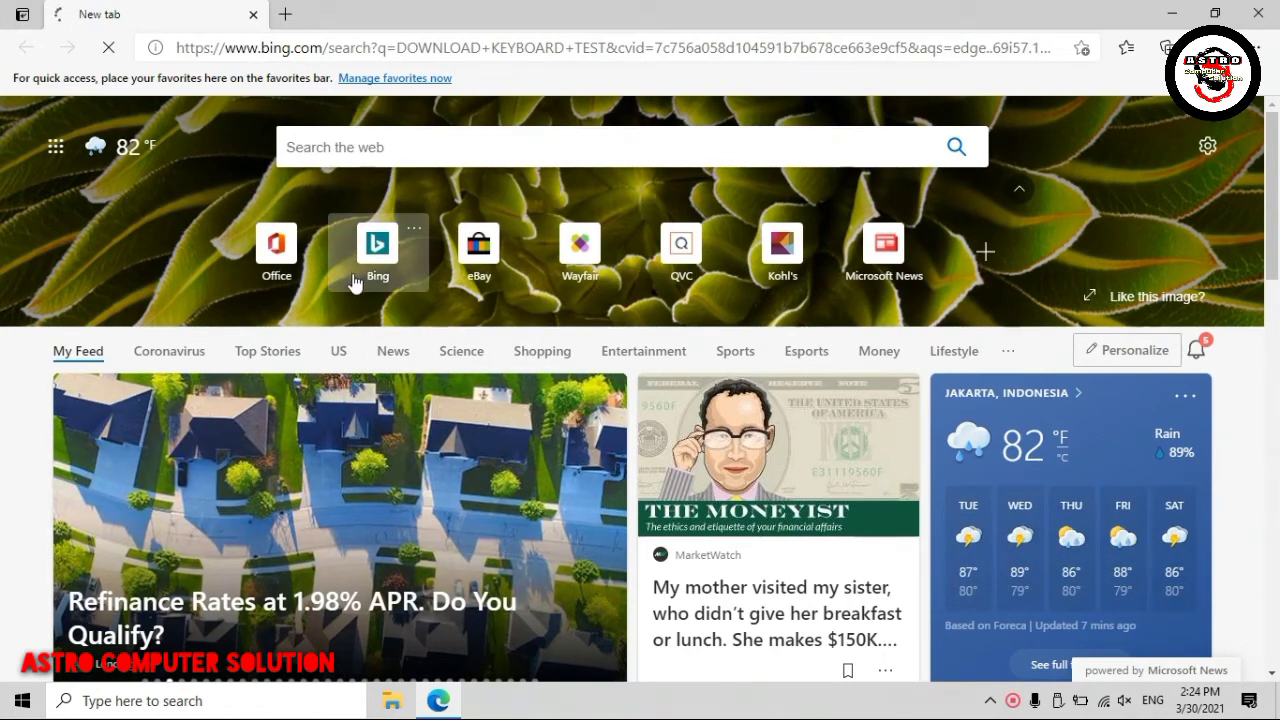
# Open the PassMark KeyboardTest product page from the search results
pyautogui.scroll(-2, 306, 297)
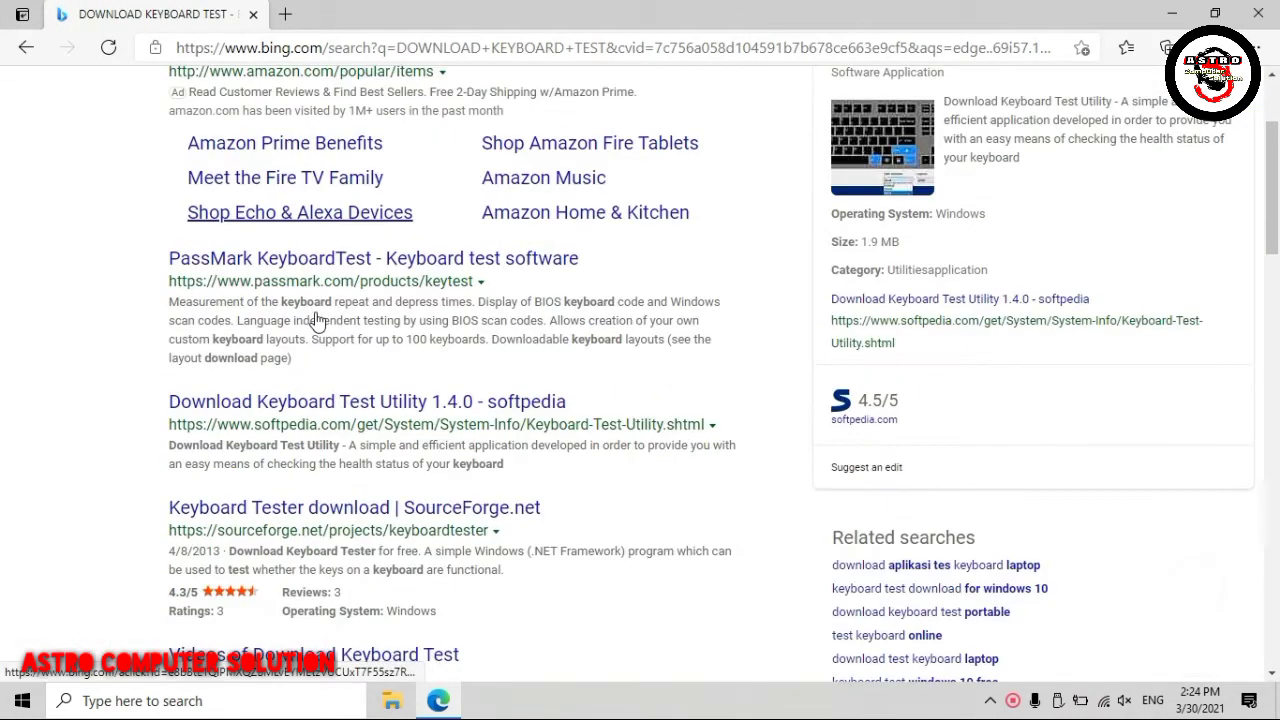
pyautogui.click(338, 408)
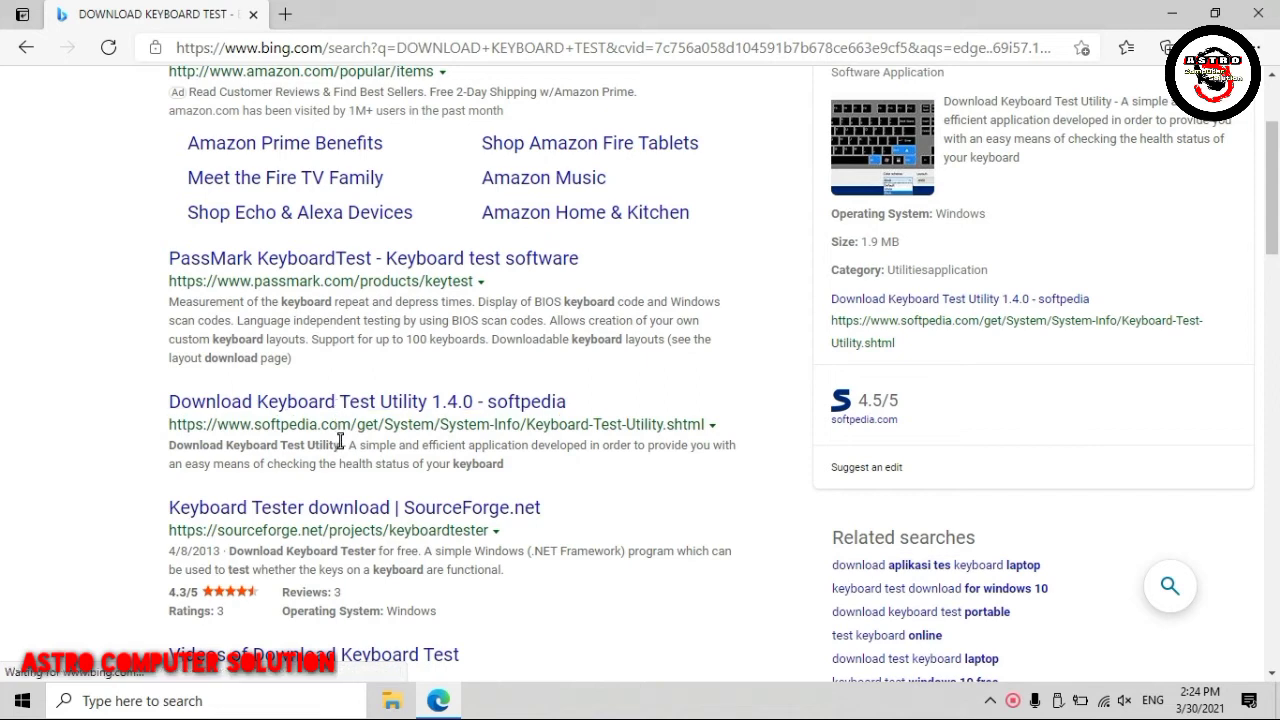
pyautogui.click(327, 262)
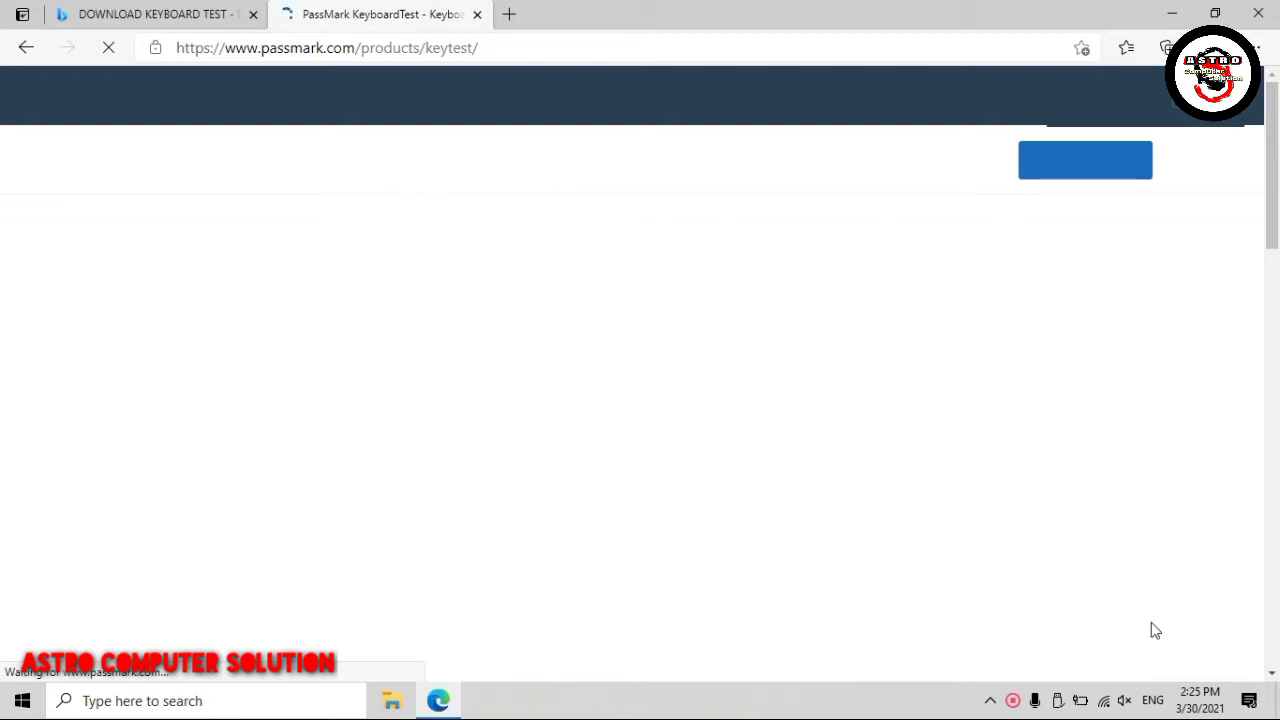
pyautogui.click(1104, 700)
pyautogui.click(1104, 700)
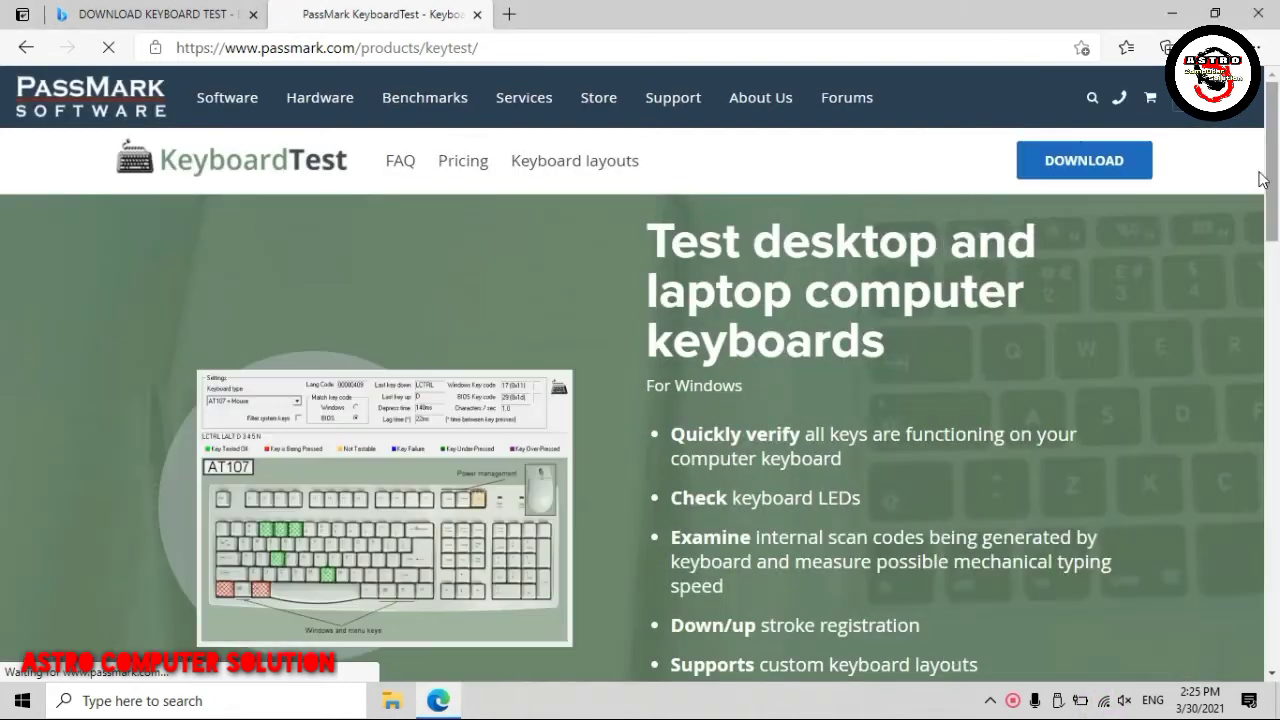
# Download the KeyboardTest installer keytest.exe from the PassMark page and check the Wi-Fi connection during the download
pyautogui.click(1081, 160)
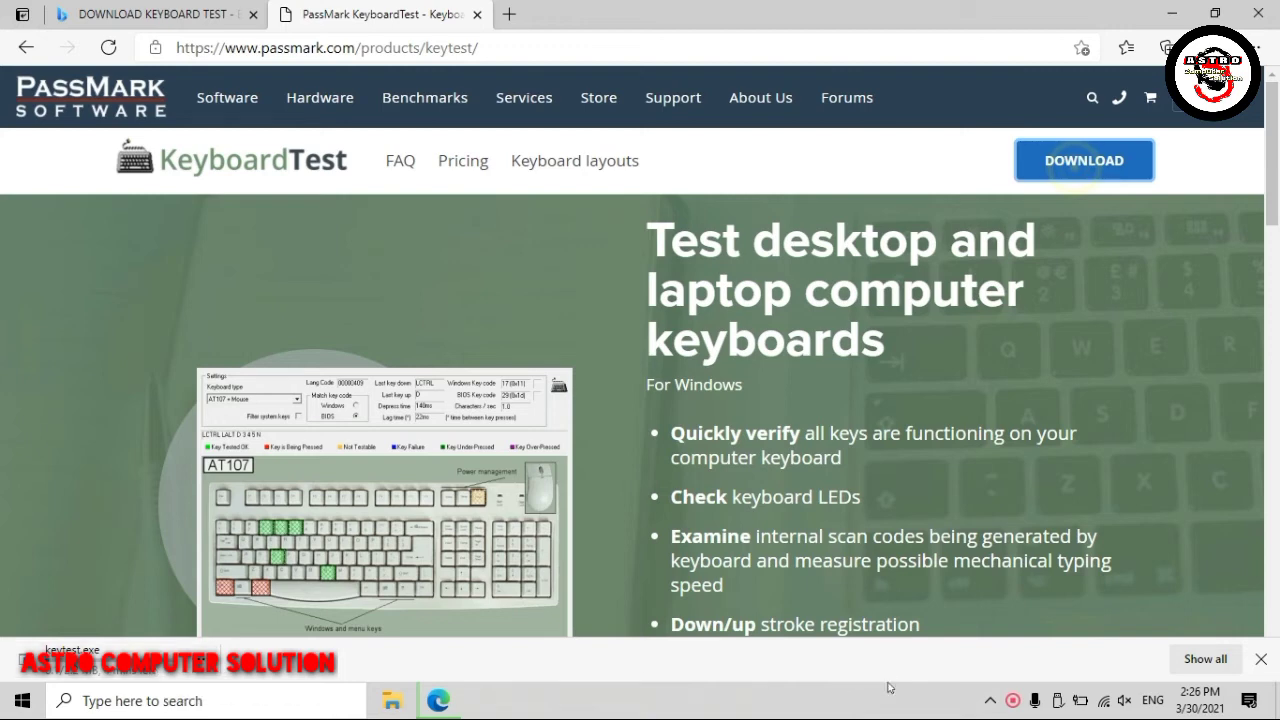
pyautogui.click(1104, 700)
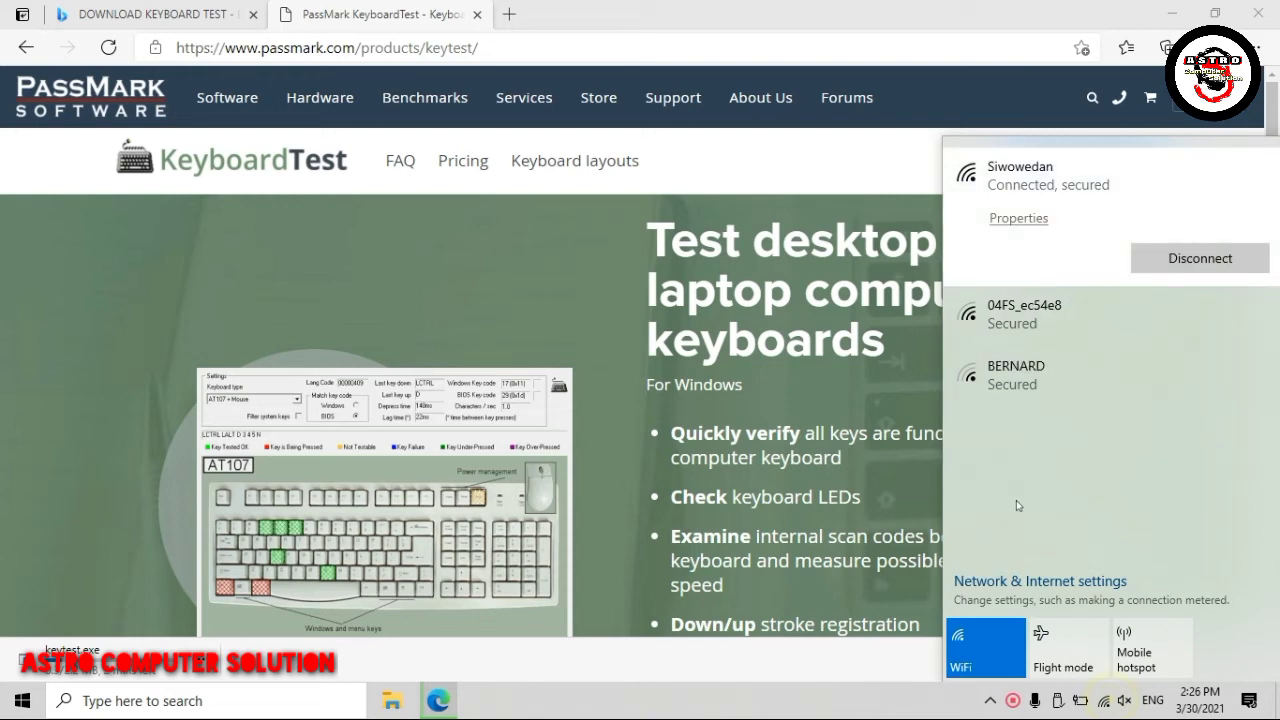
pyautogui.click(620, 480)
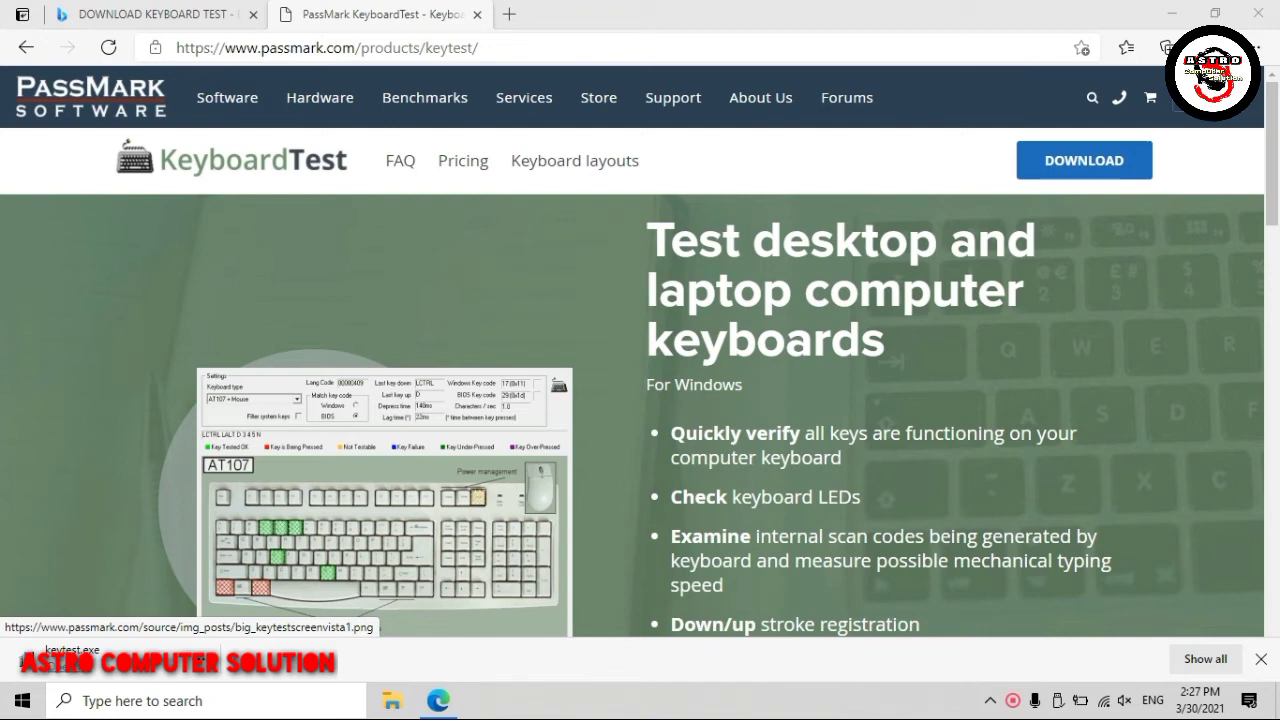
# Run the downloaded keytest.exe installer, allowing it past the security warning, and close the browser
pyautogui.click(70, 675)
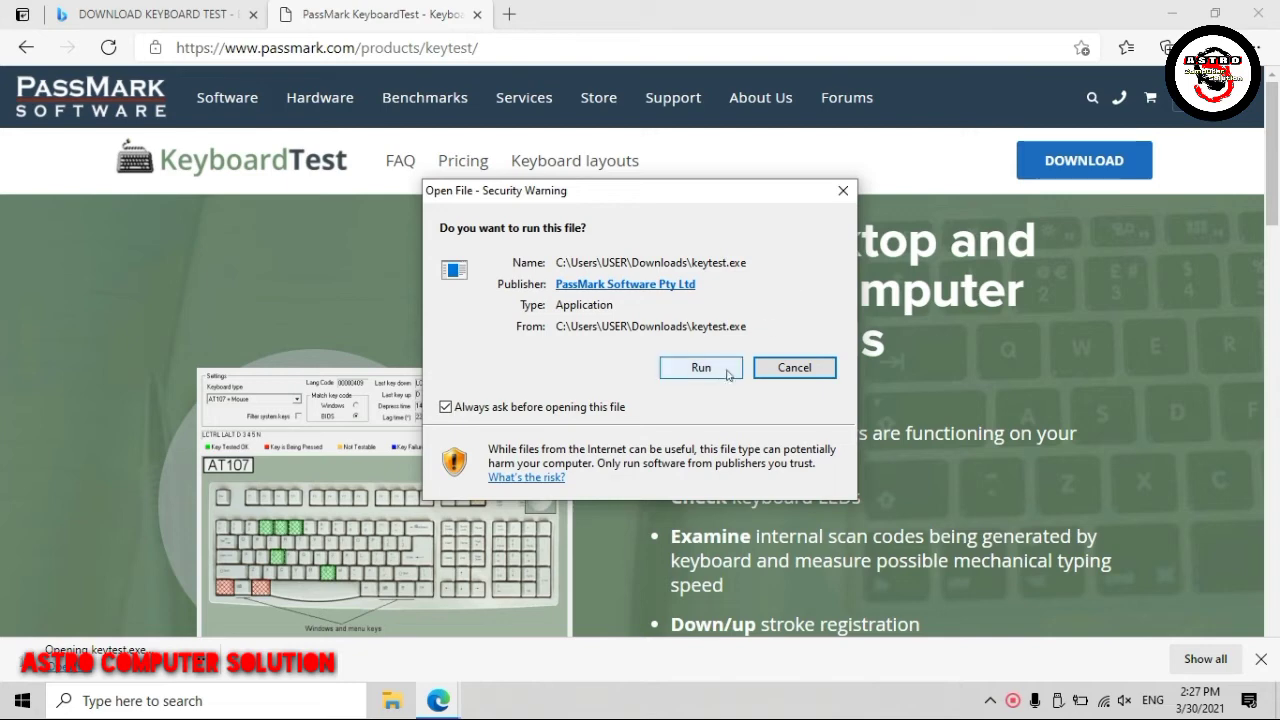
pyautogui.click(677, 372)
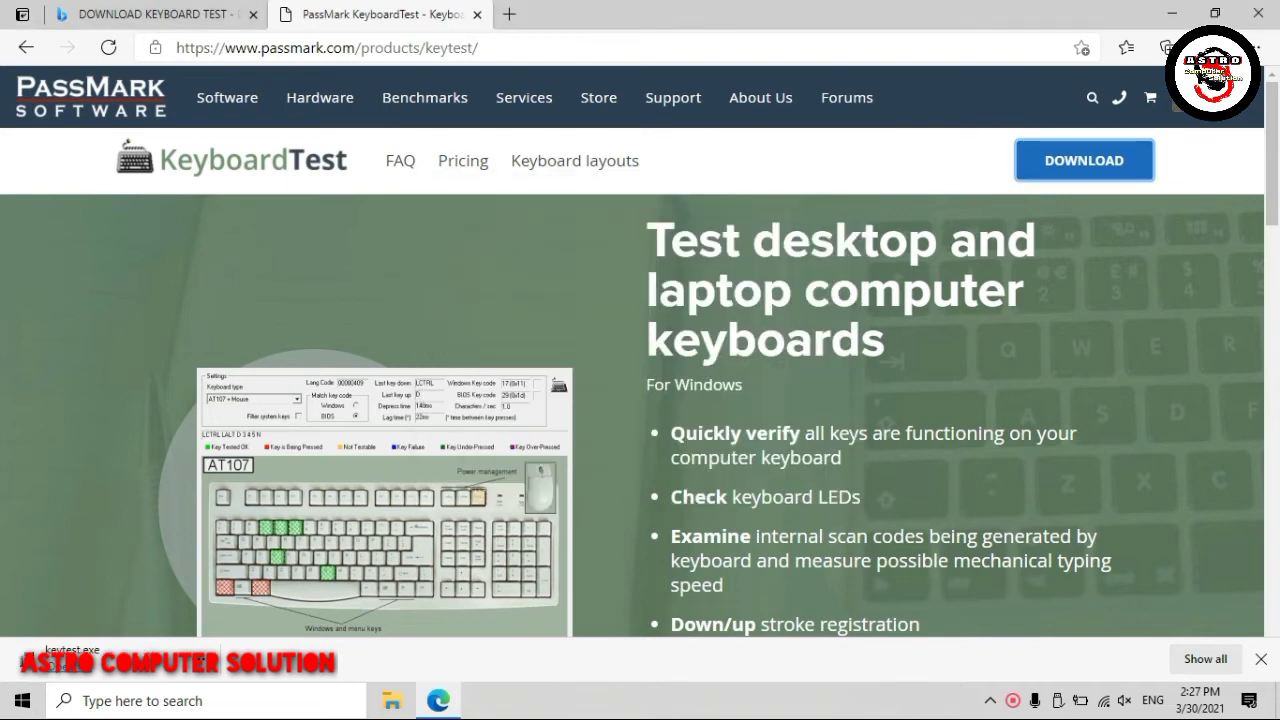
pyautogui.click(1259, 14)
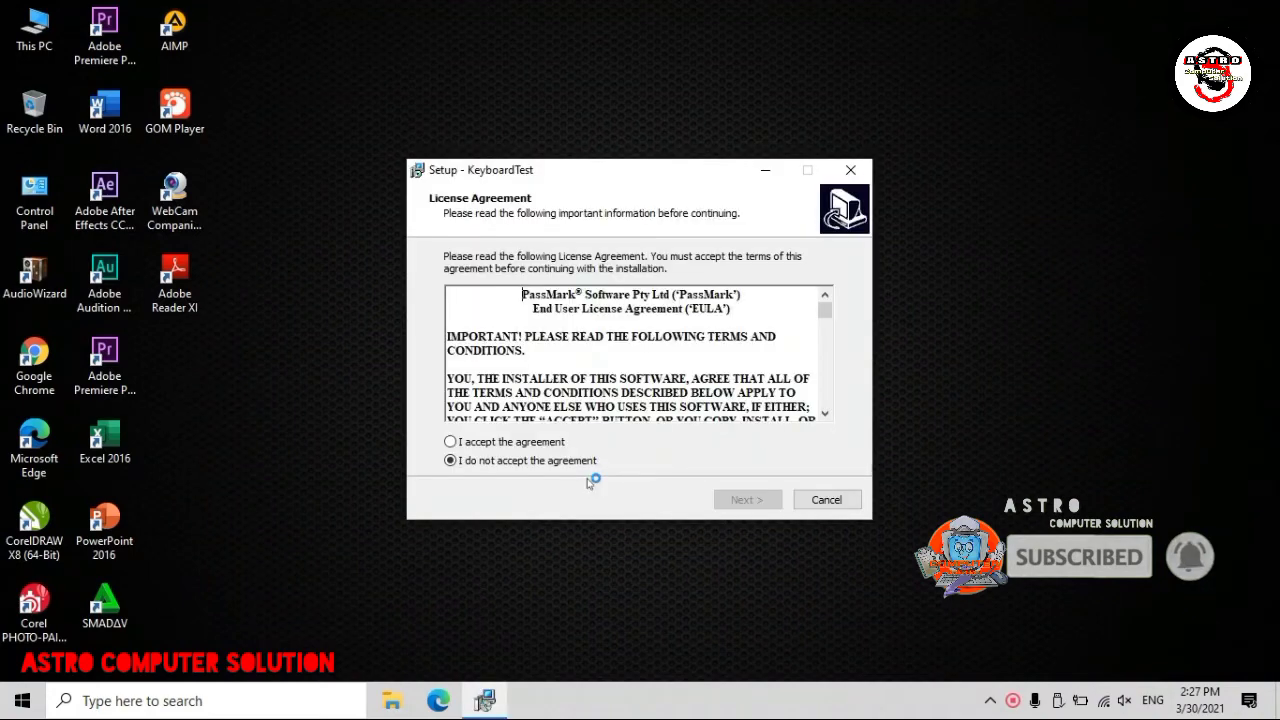
# Accept the KeyboardTest license agreement and install the program with the default Start Menu folder and a desktop icon
pyautogui.click(512, 442)
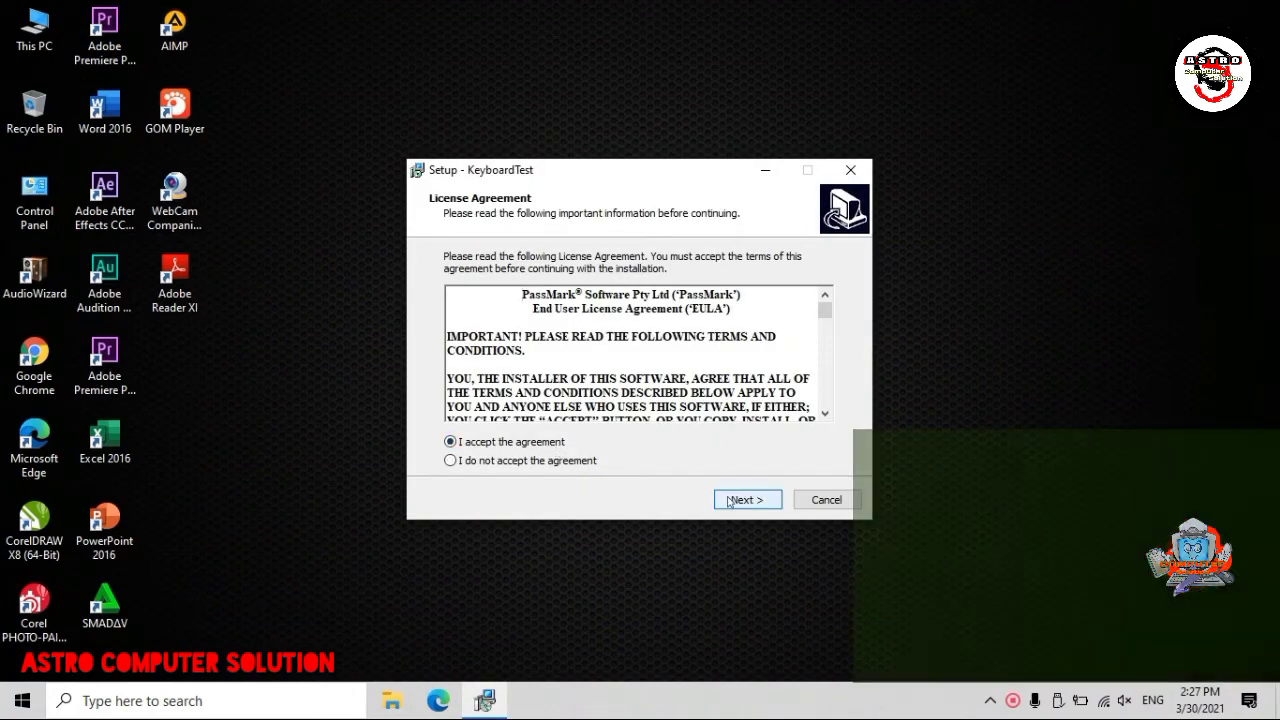
pyautogui.click(736, 501)
pyautogui.click(746, 500)
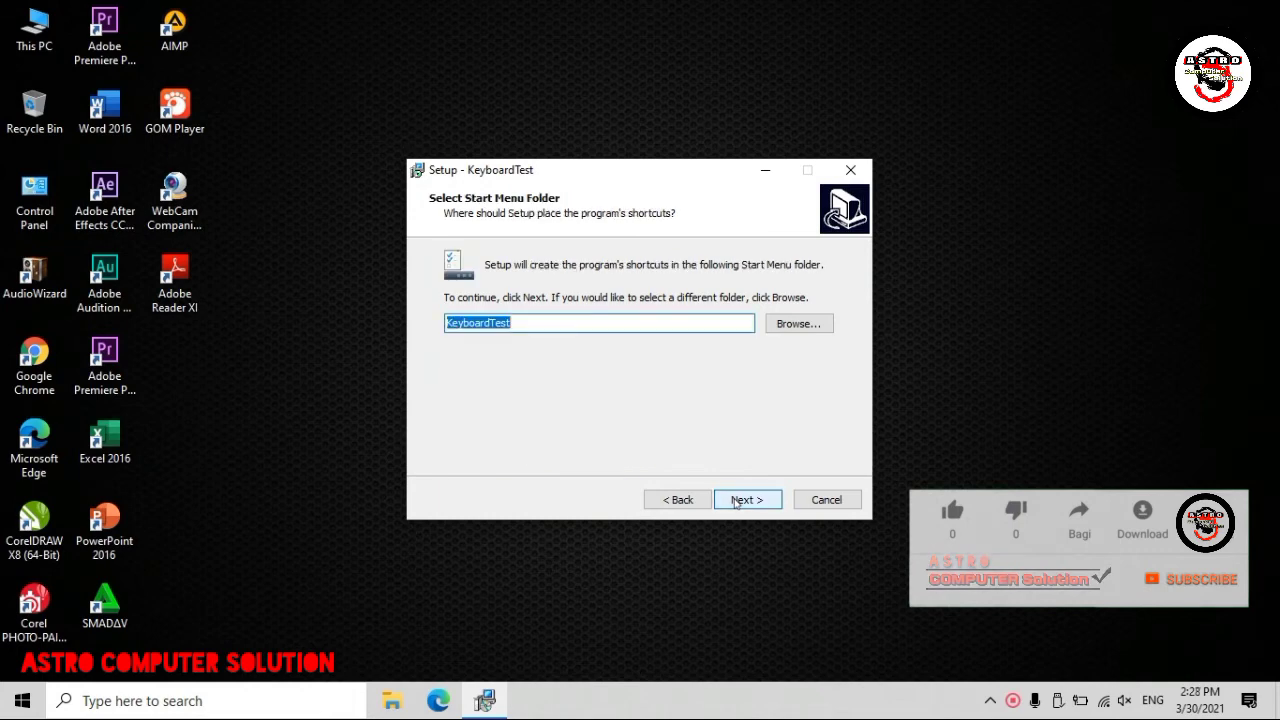
pyautogui.click(737, 501)
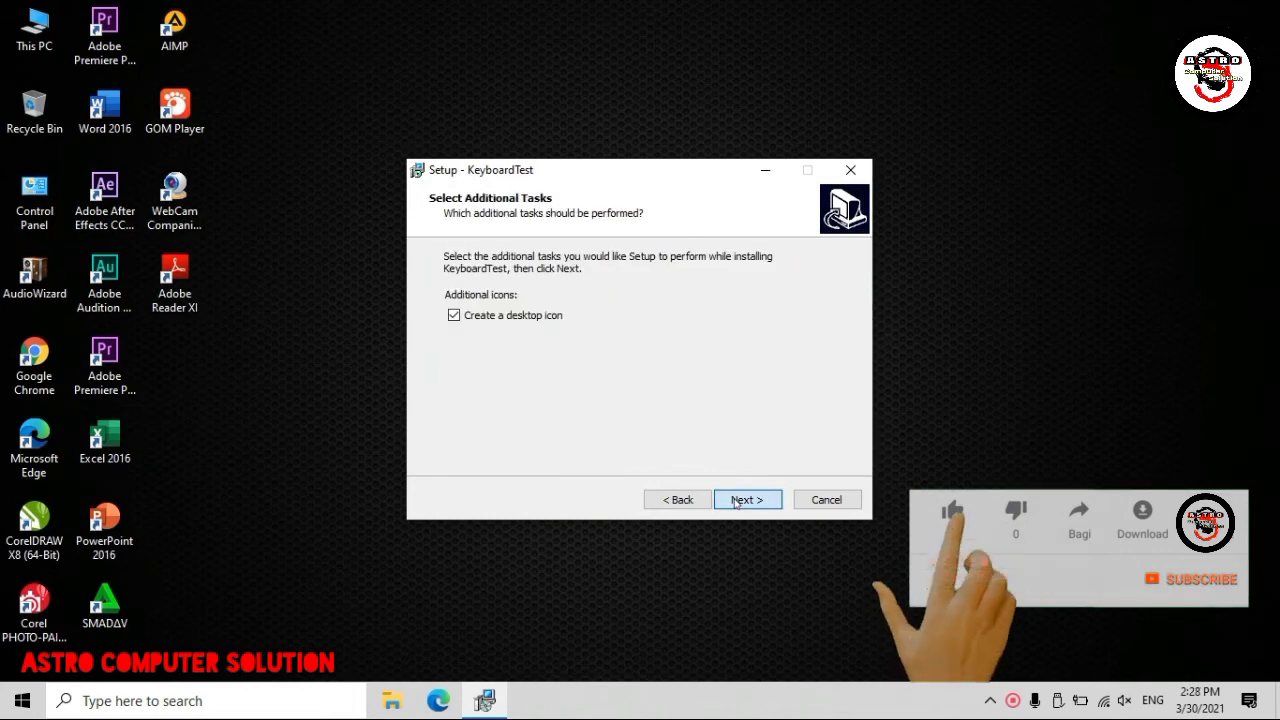
pyautogui.click(736, 501)
pyautogui.click(737, 501)
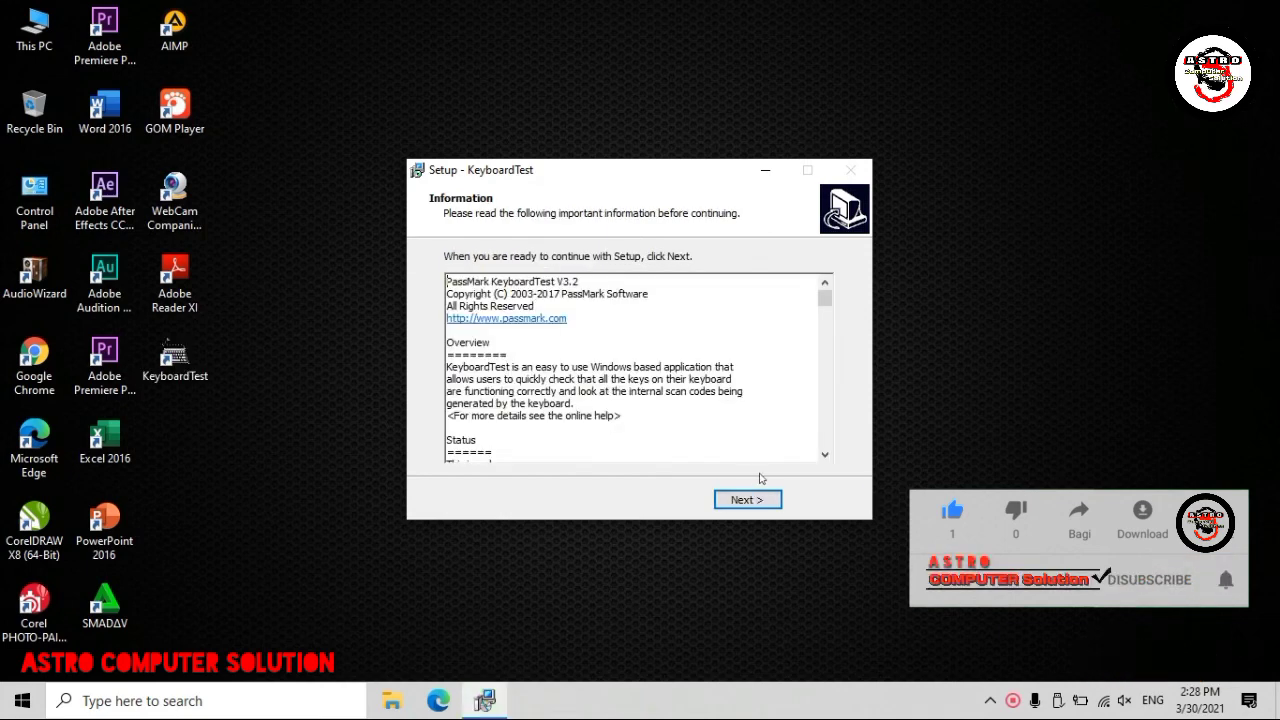
# Finish the KeyboardTest setup wizard with the option to launch the program turned off
pyautogui.click(743, 503)
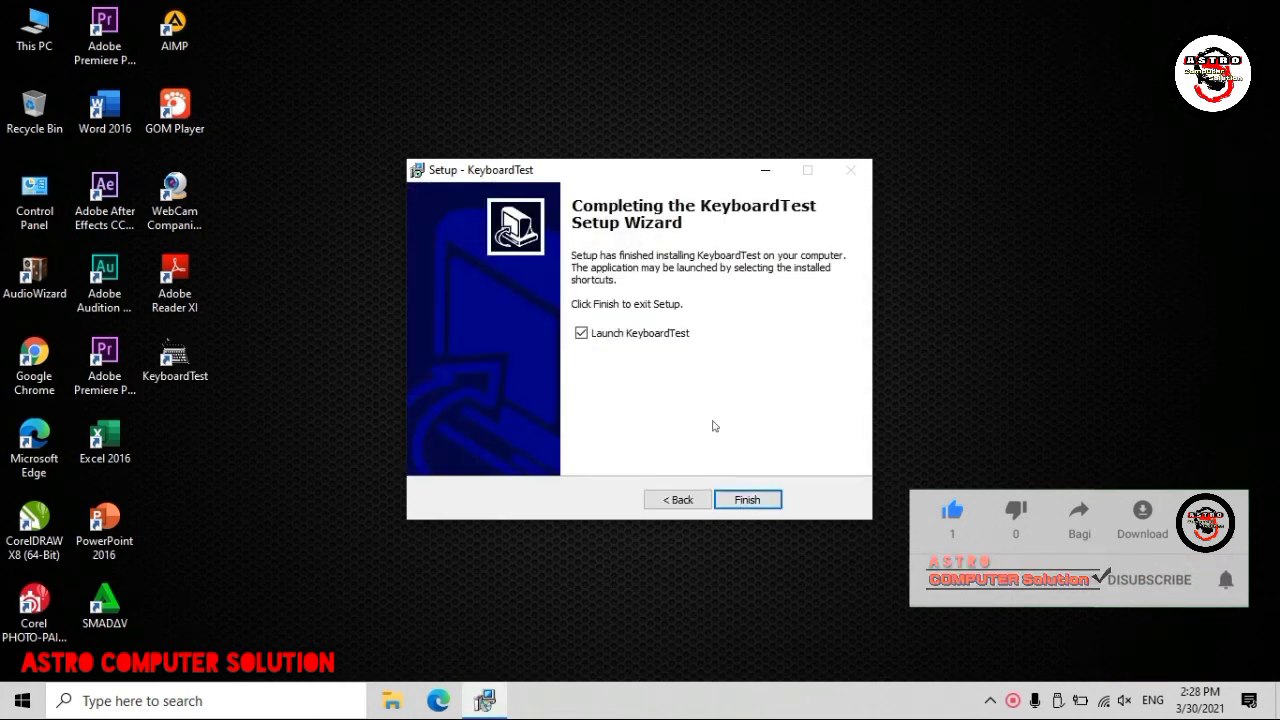
pyautogui.click(654, 334)
pyautogui.click(765, 500)
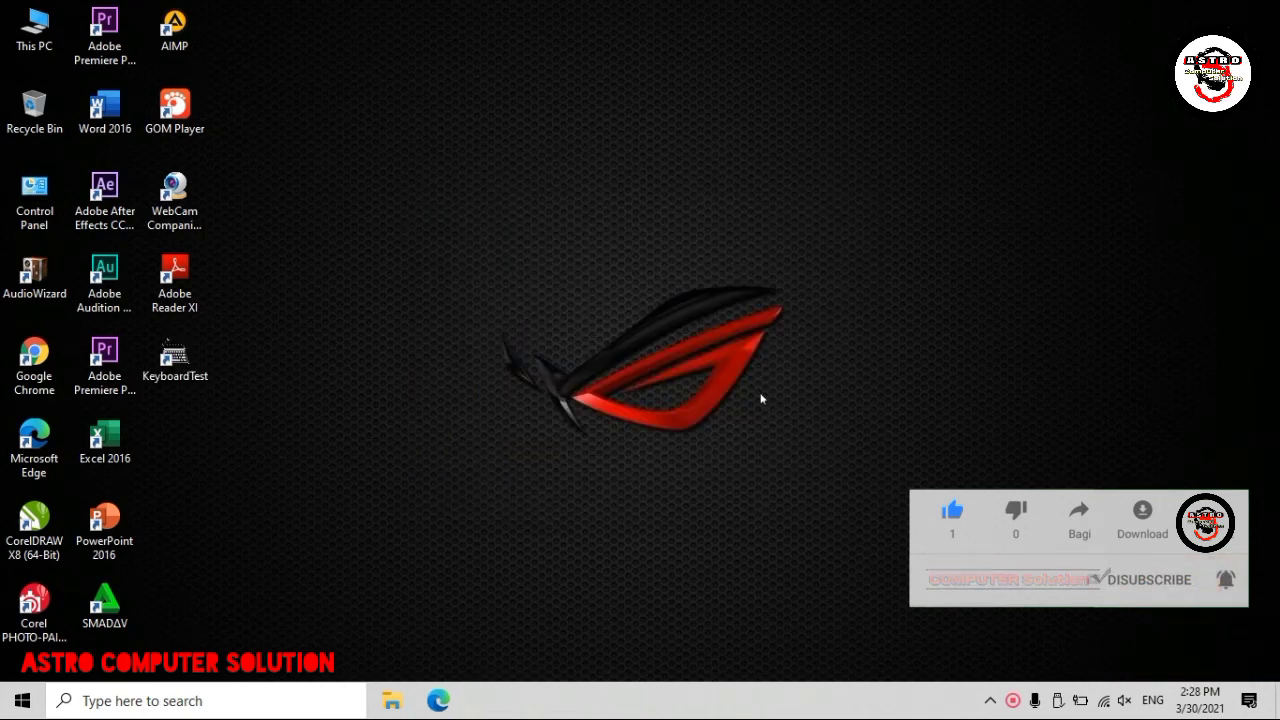
pyautogui.rightClick(760, 400)
pyautogui.click(810, 451)
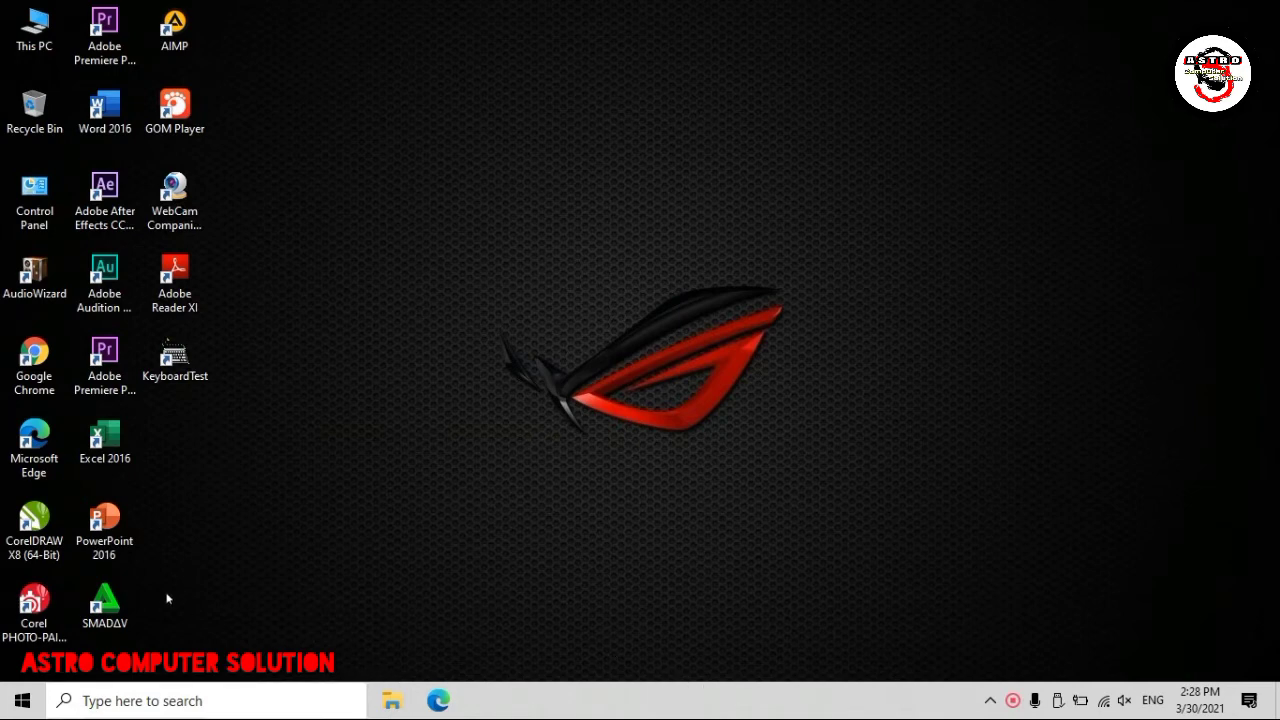
# Launch KeyboardTest from its desktop shortcut and continue with the 30-day evaluation
pyautogui.click(176, 362)
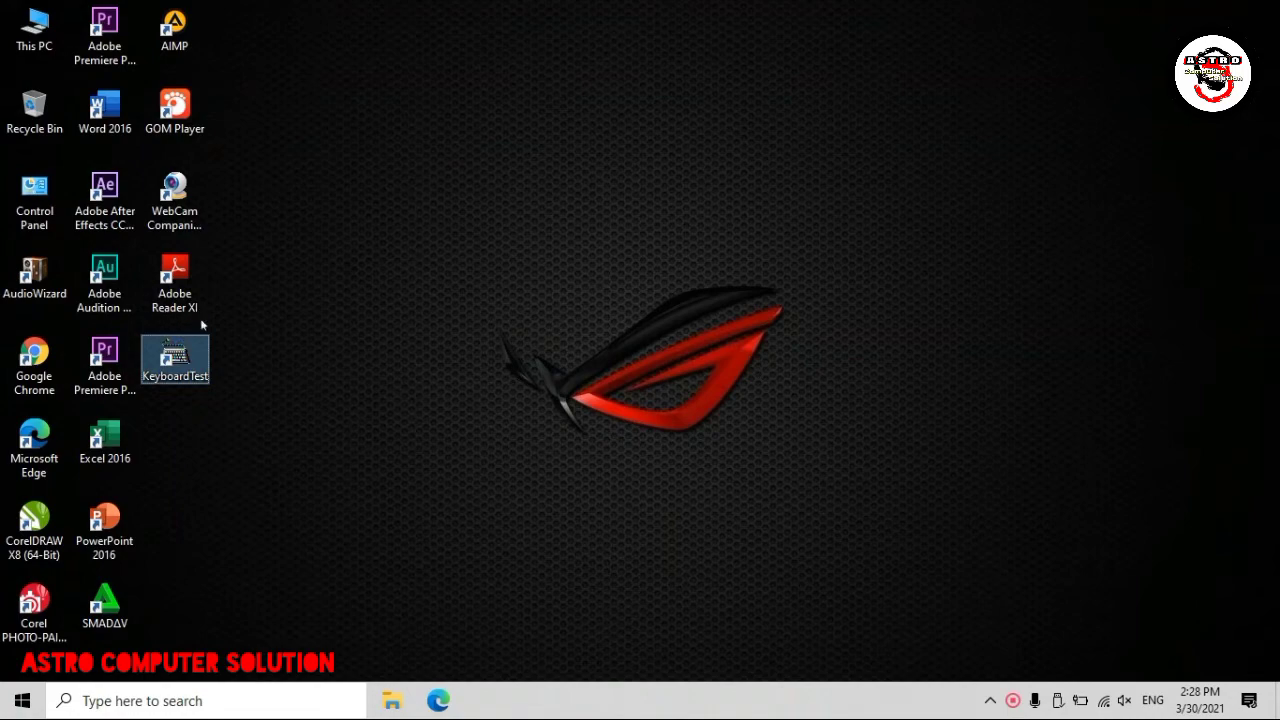
pyautogui.rightClick(183, 345)
pyautogui.click(262, 262)
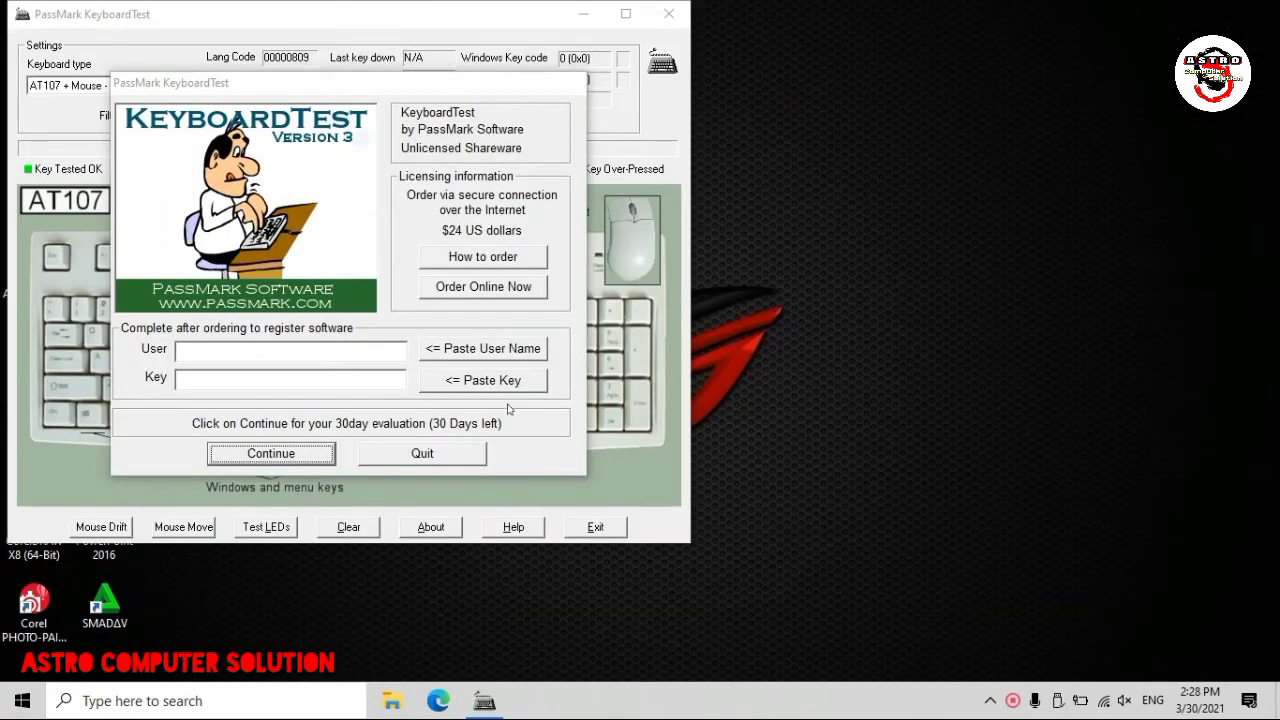
pyautogui.click(291, 462)
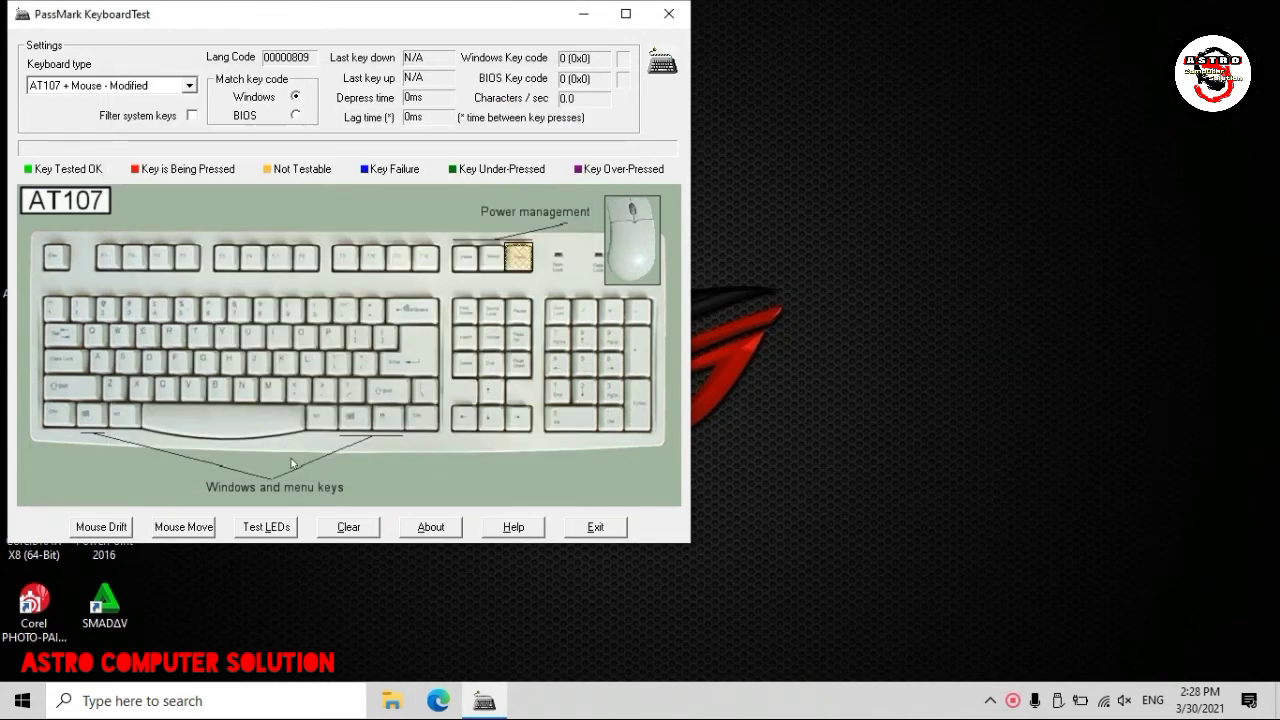
# Test the X key with a long hold and test the Esc key in KeyboardTest
pyautogui.write('X')
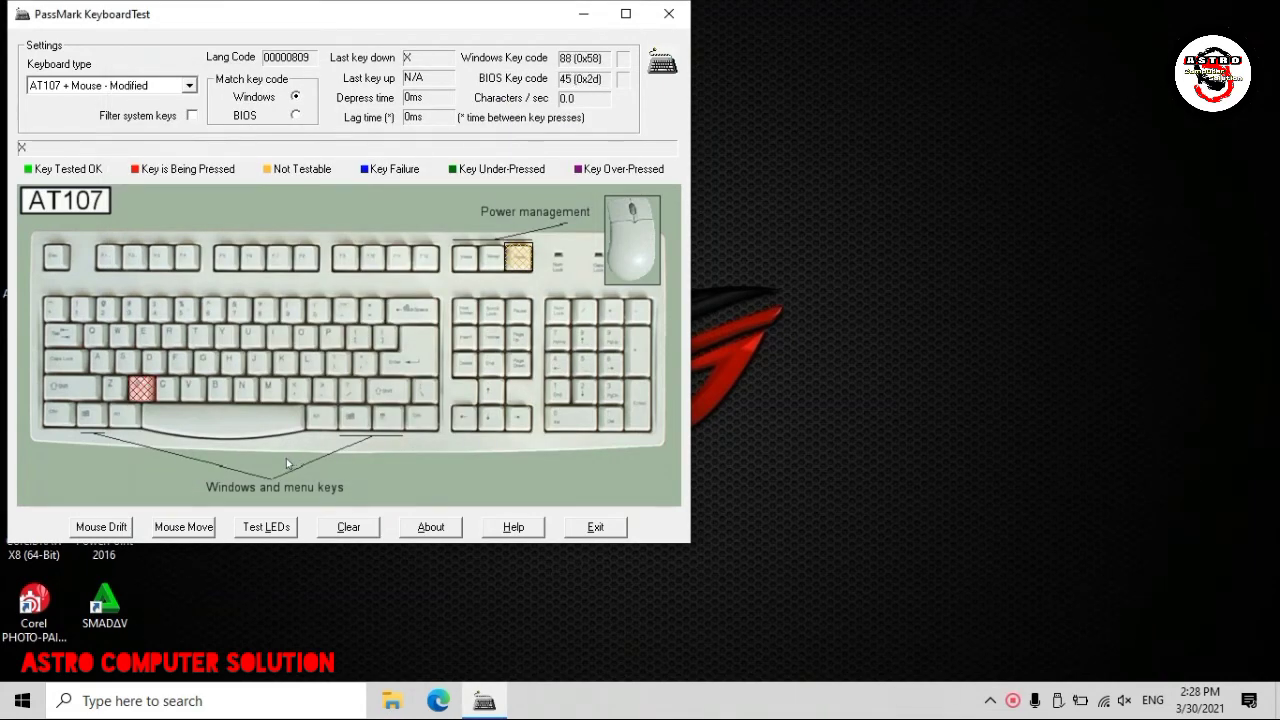
pyautogui.write('XXXXXXXXXXXXXXXXXXXXXXXXXXXXX')
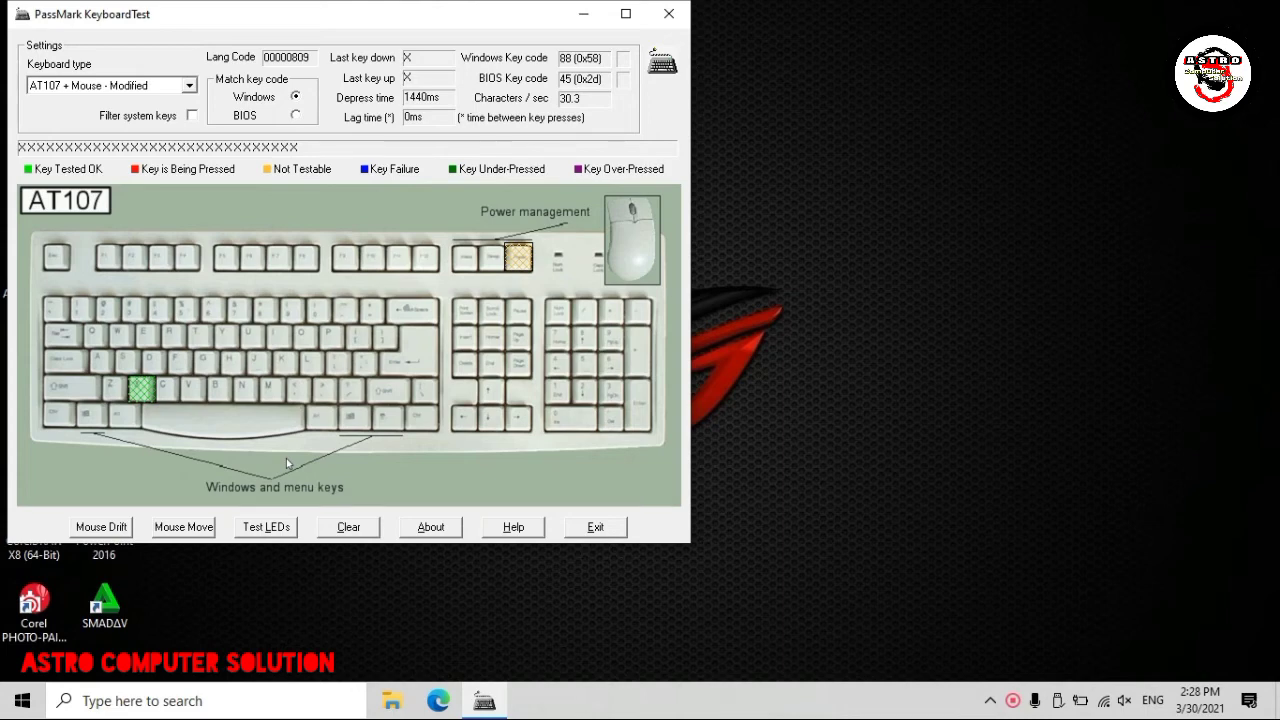
pyautogui.press('Escape')
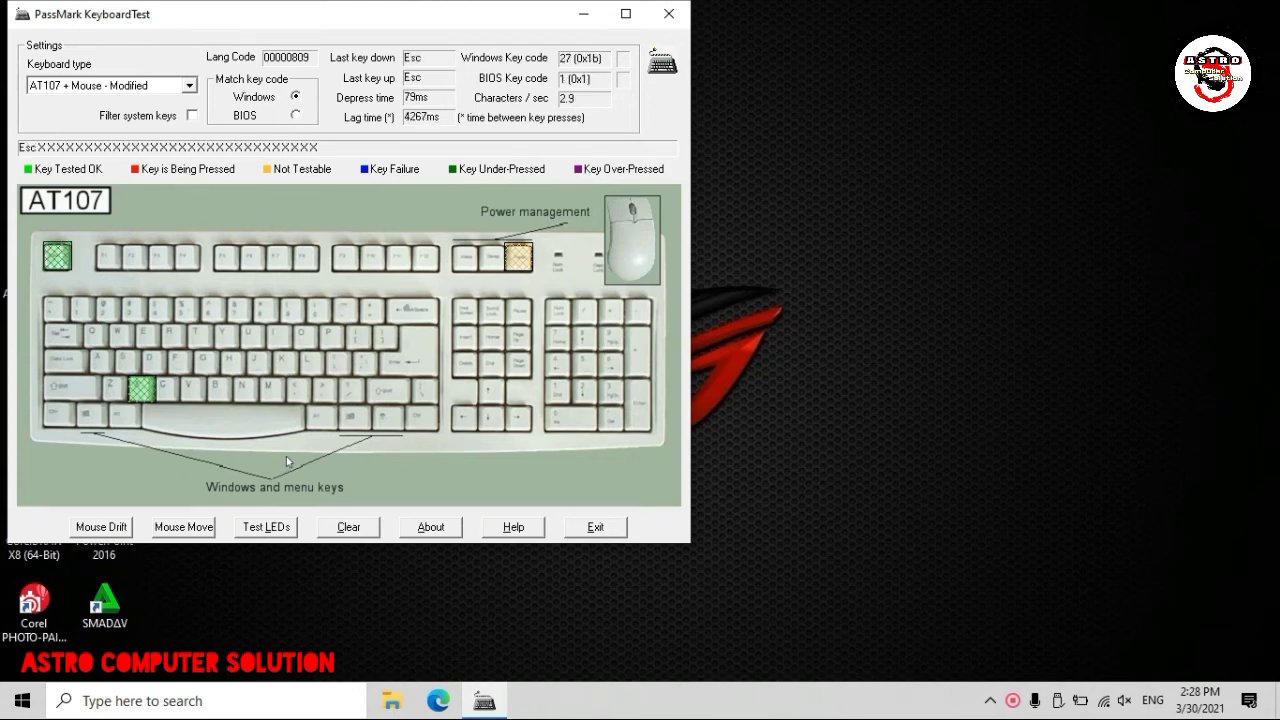
# Test the function keys in order from F1 through F12
pyautogui.press('F1')
pyautogui.press('F2')
pyautogui.press('F3')
pyautogui.press('F4')
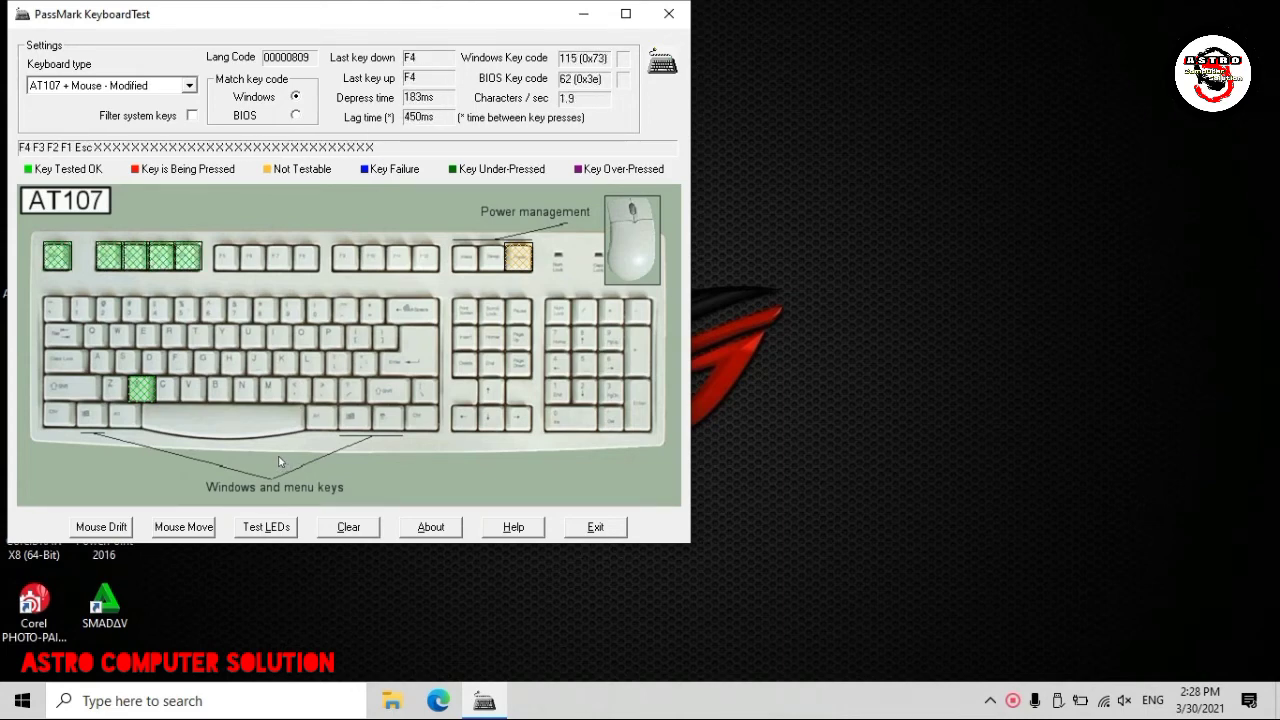
pyautogui.press('F5')
pyautogui.press('F6')
pyautogui.press('F7')
pyautogui.press('F8')
pyautogui.press('F9')
pyautogui.press('F10')
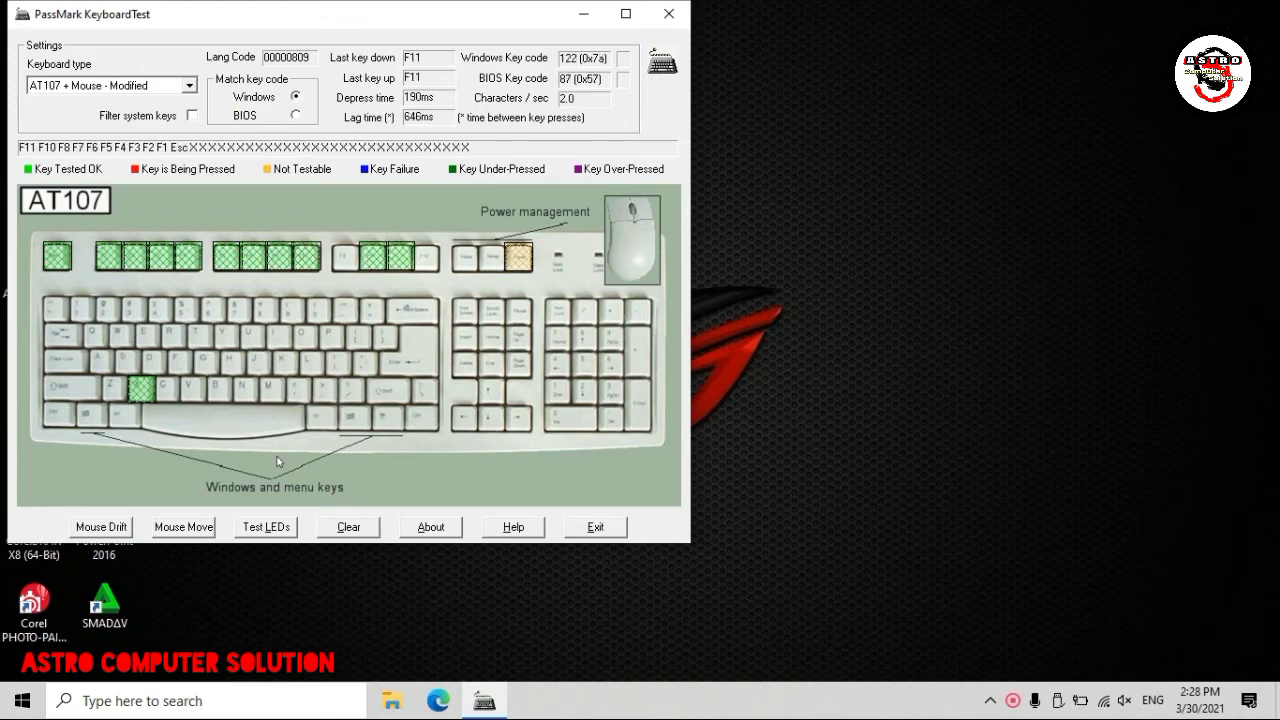
pyautogui.press('F11')
pyautogui.press('F12')
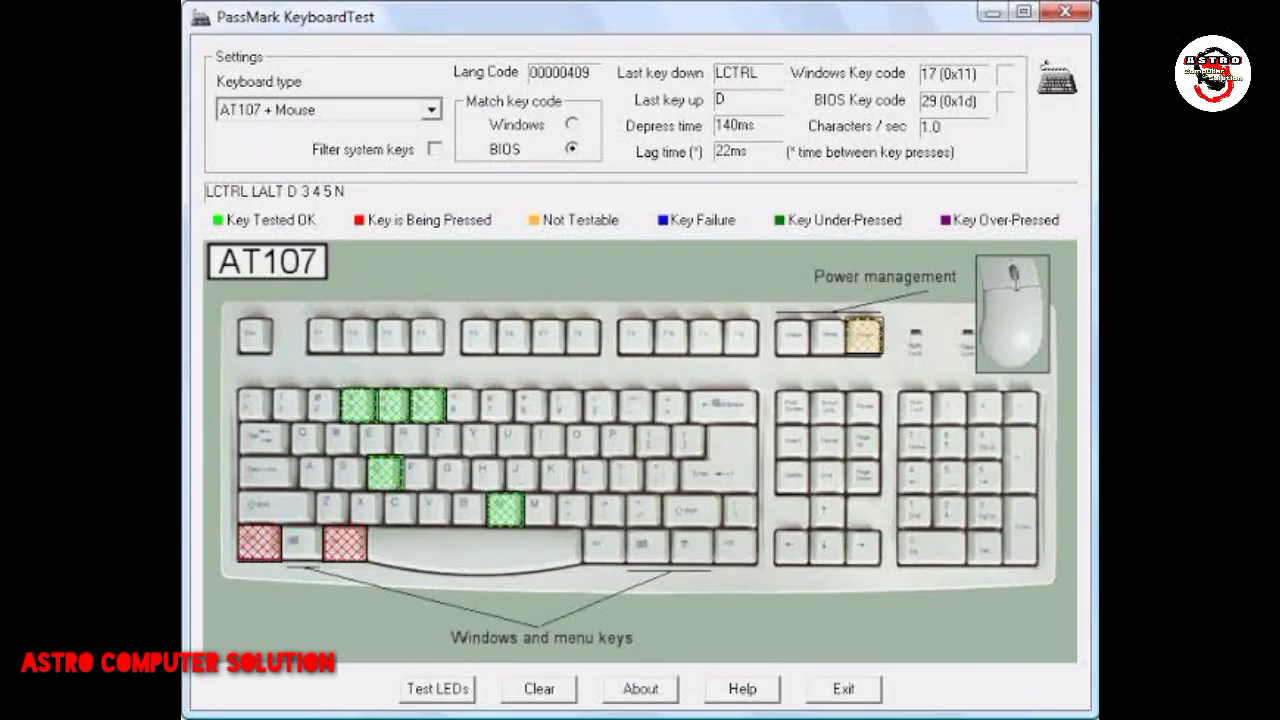